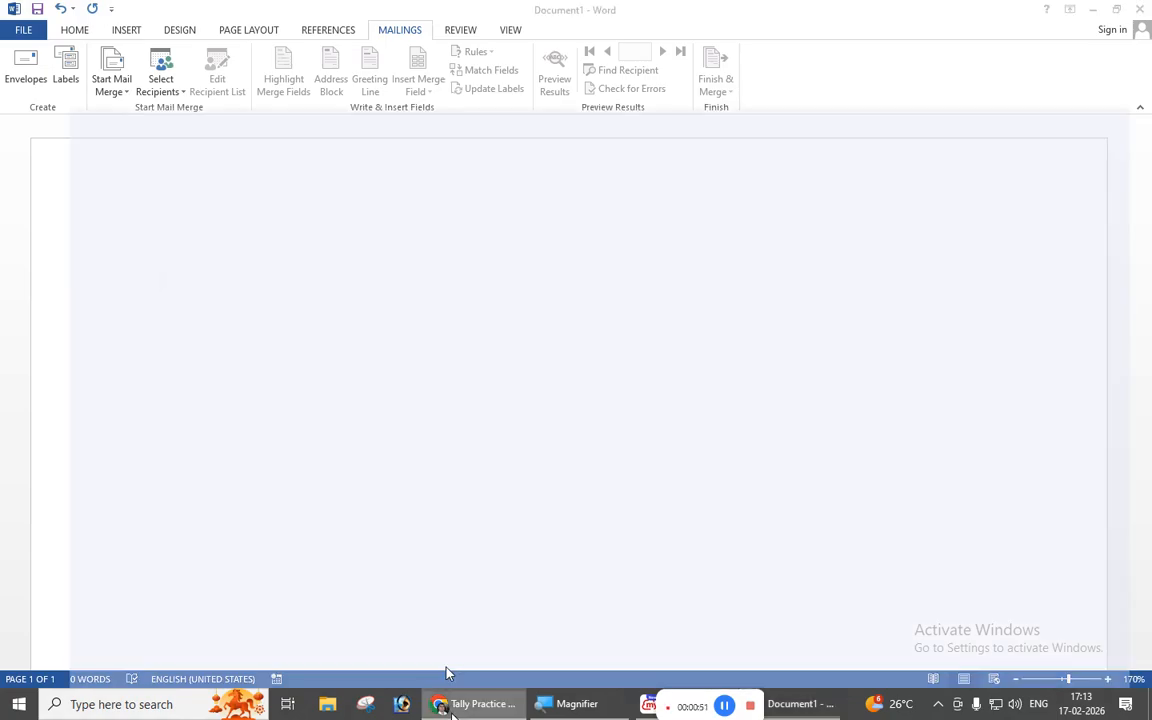
Search Google Images for 'envelope' in a new Chrome tab, then minimize Chrome.
click(478, 704)
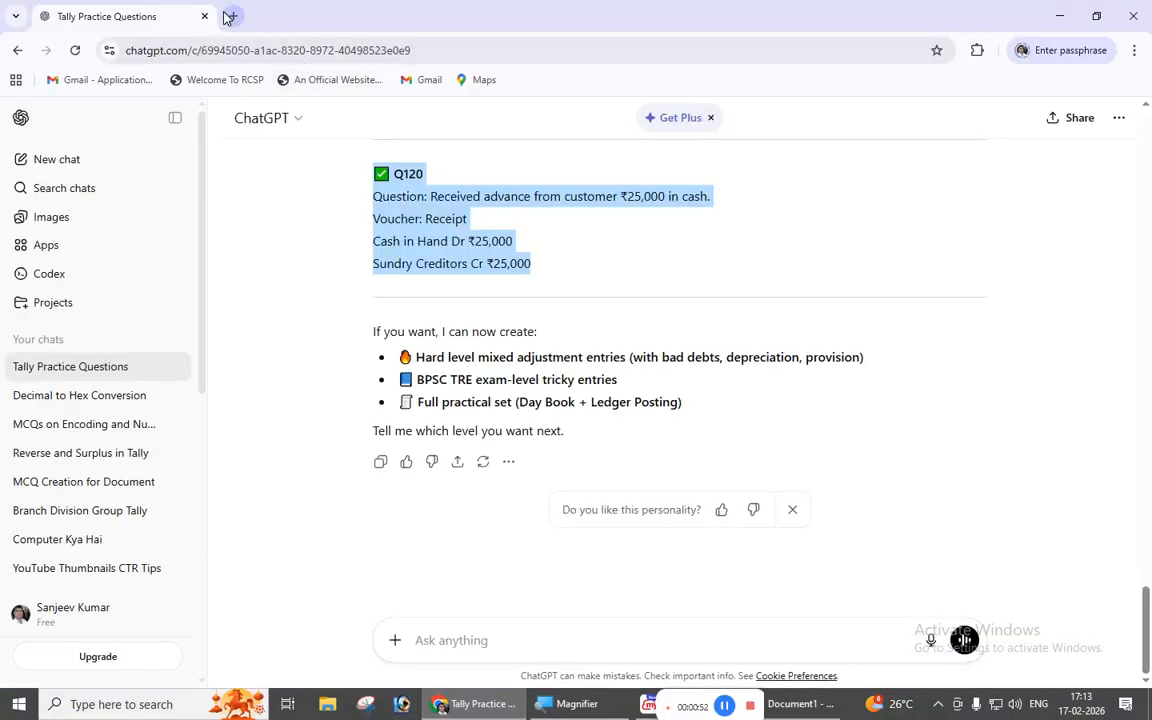
click(231, 16)
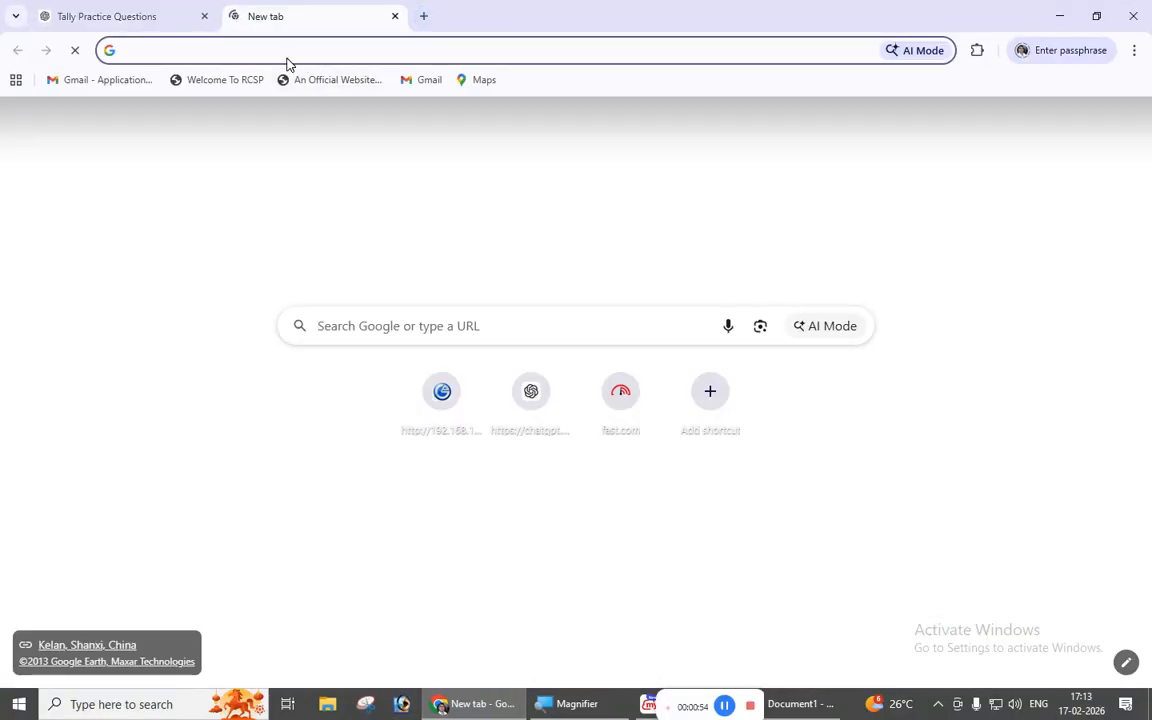
text(enval)
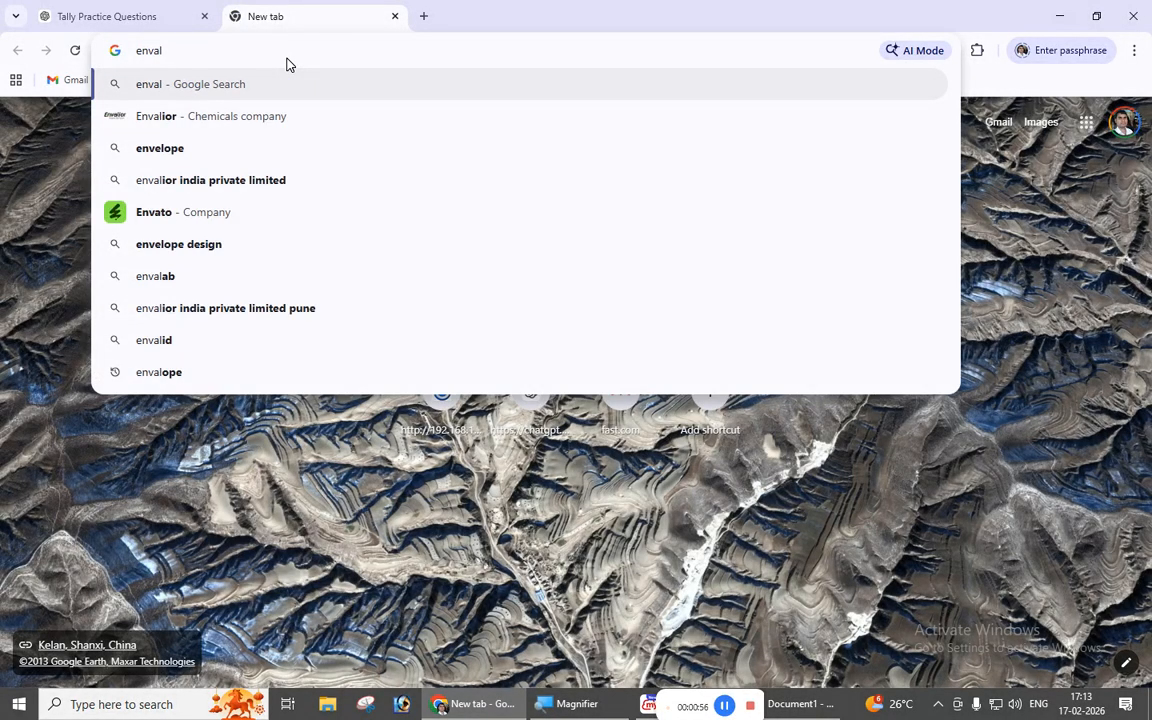
key(Down)
key(Down)
key(Return)
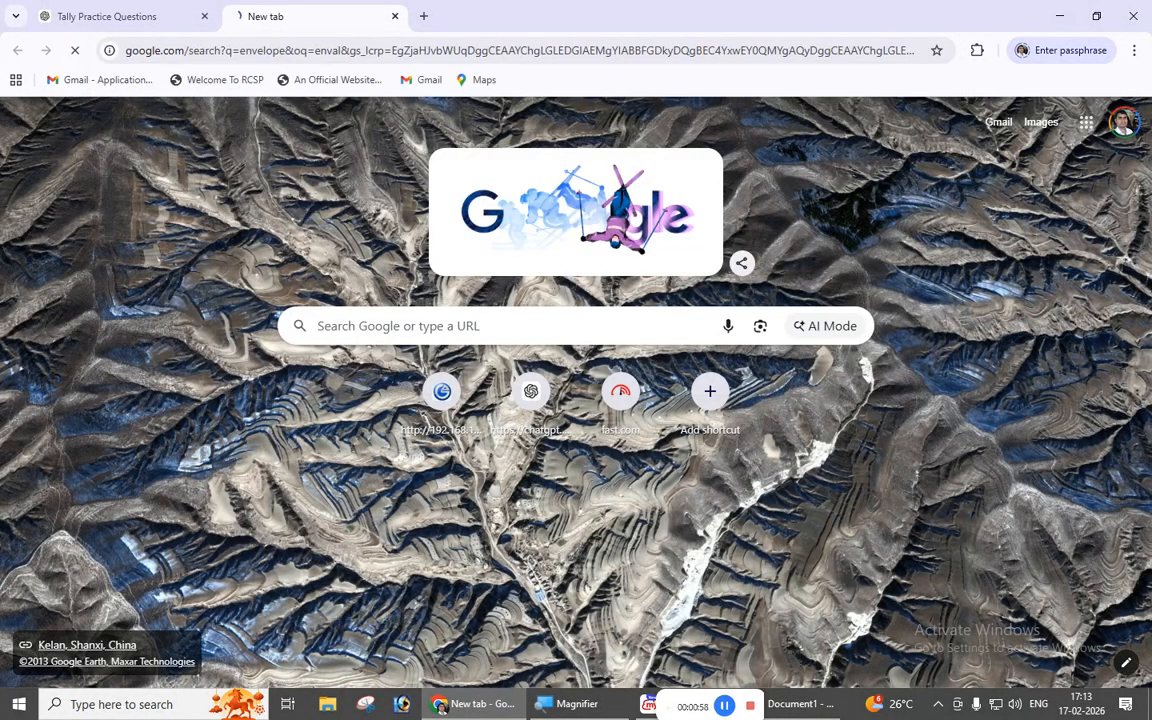
click(304, 191)
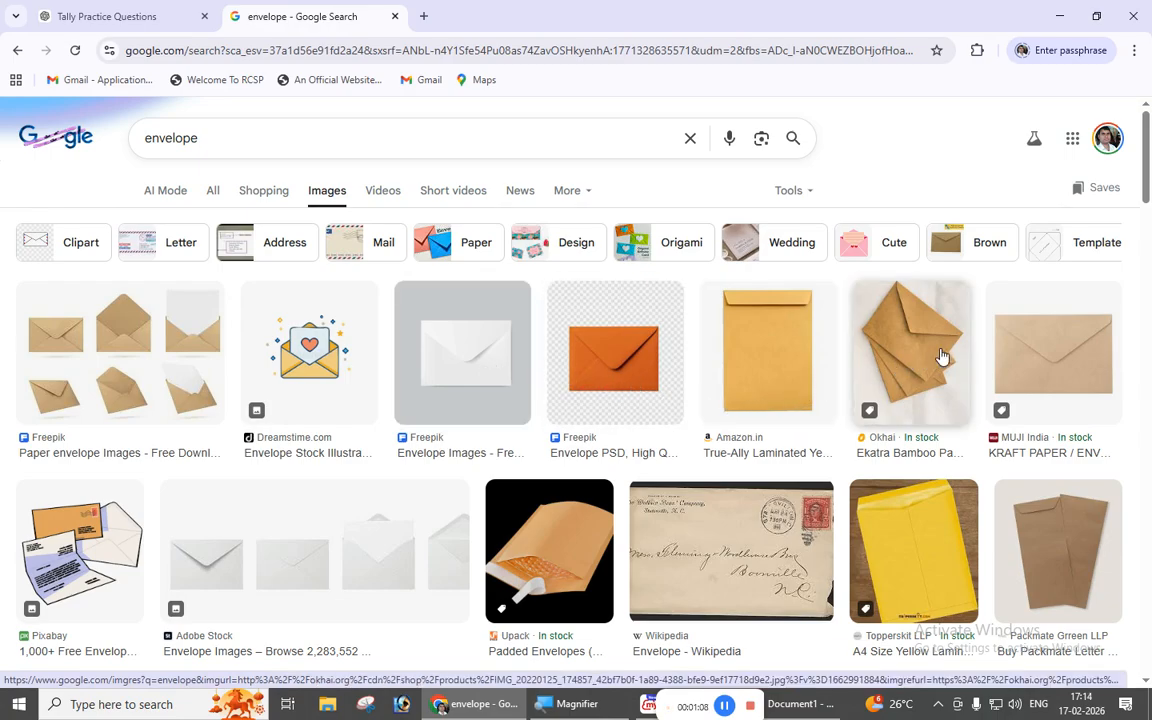
click(1057, 15)
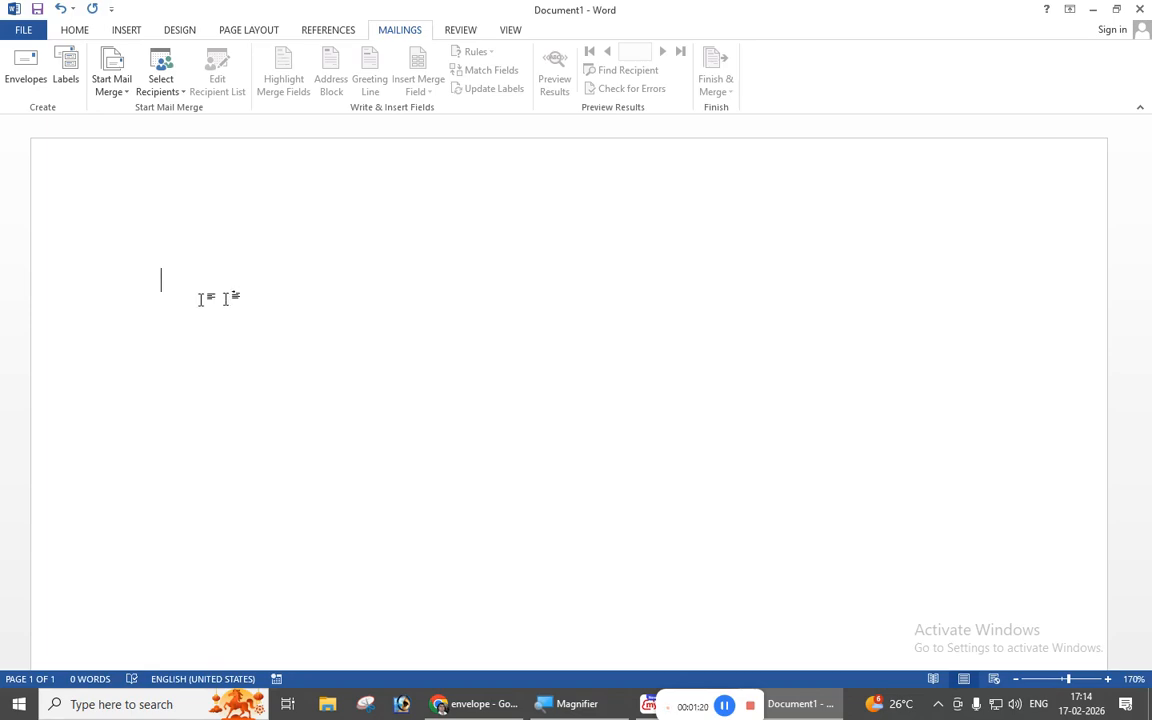
Zoom the page out to 130% and bring up the Envelopes and Labels dialog.
click(1015, 679)
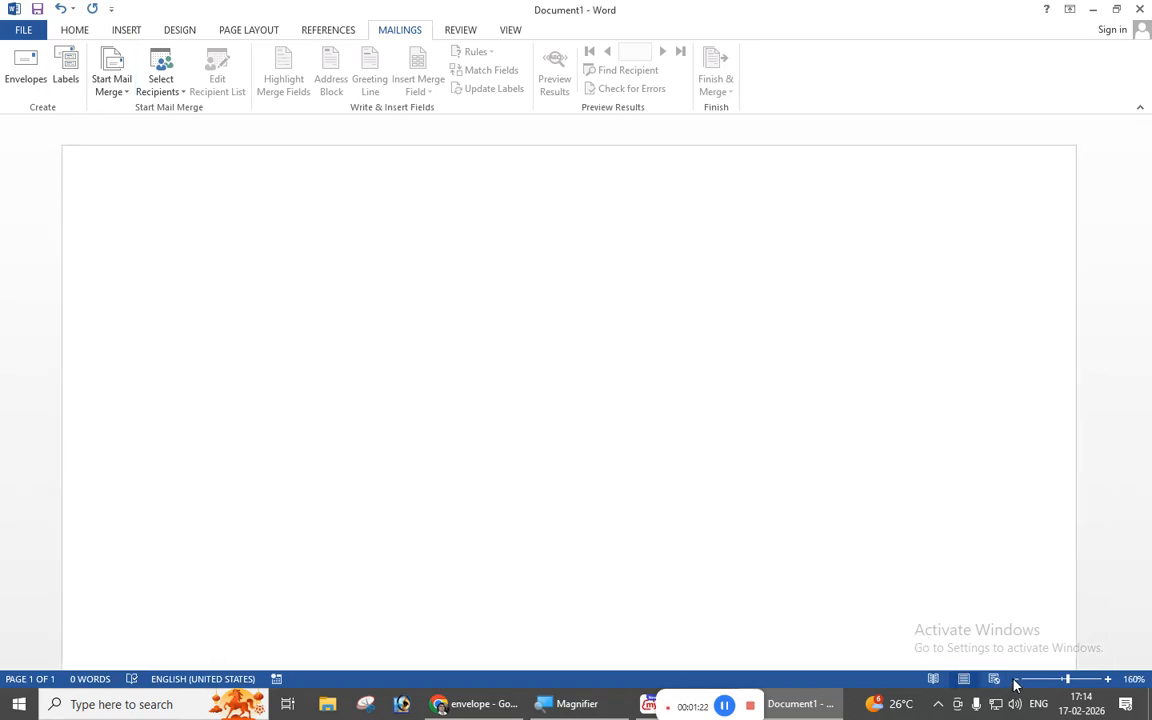
click(1015, 679)
click(1015, 679)
click(1015, 679)
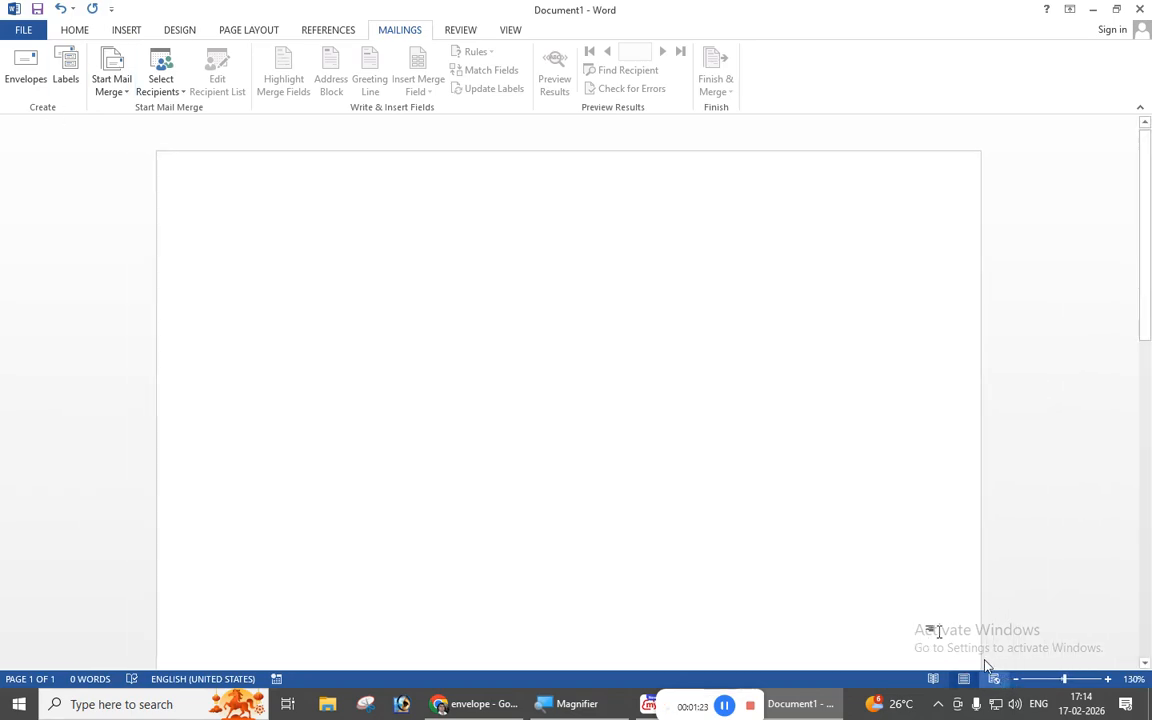
click(18, 67)
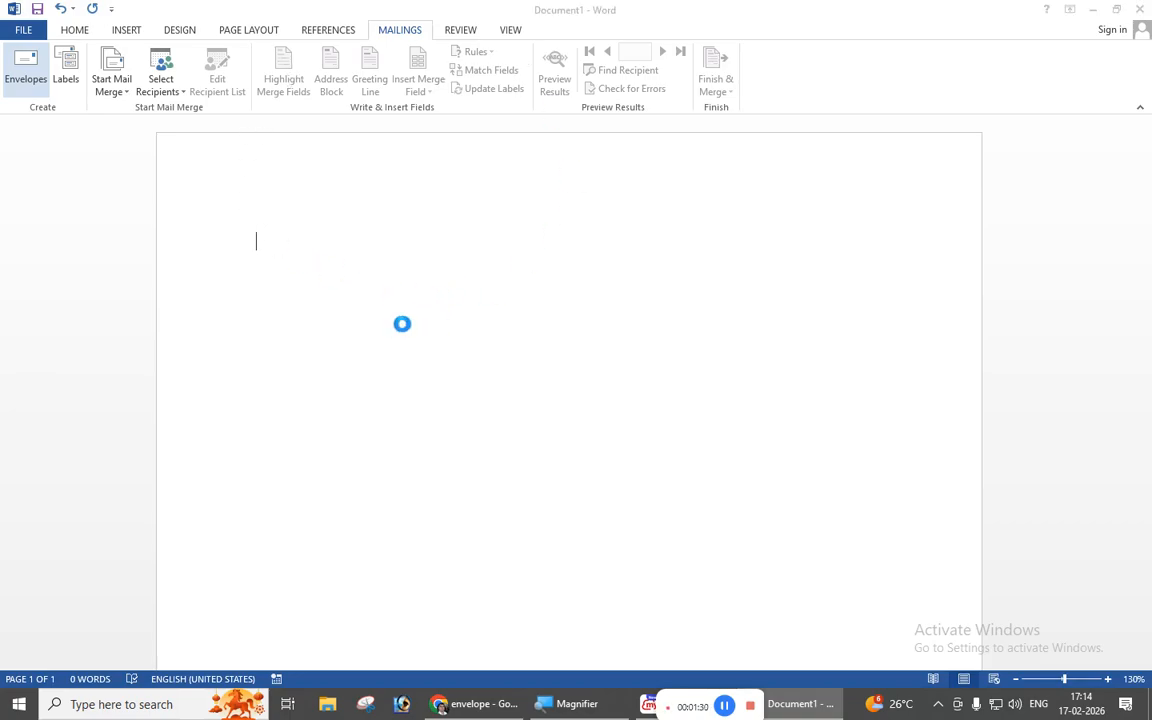
drag(529, 178, 411, 212)
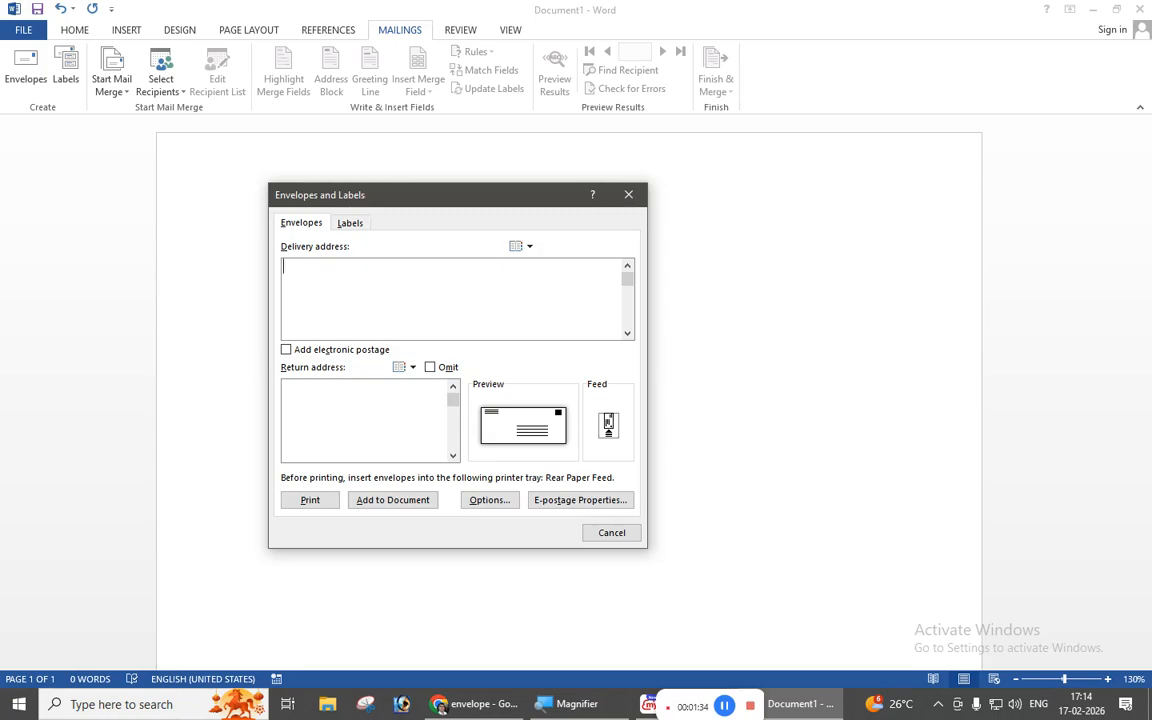
click(315, 405)
text(To,)
Enter the recipient's name and locality lines in the delivery address, correcting typos.
key(Return)
key(Return)
text(Anish)
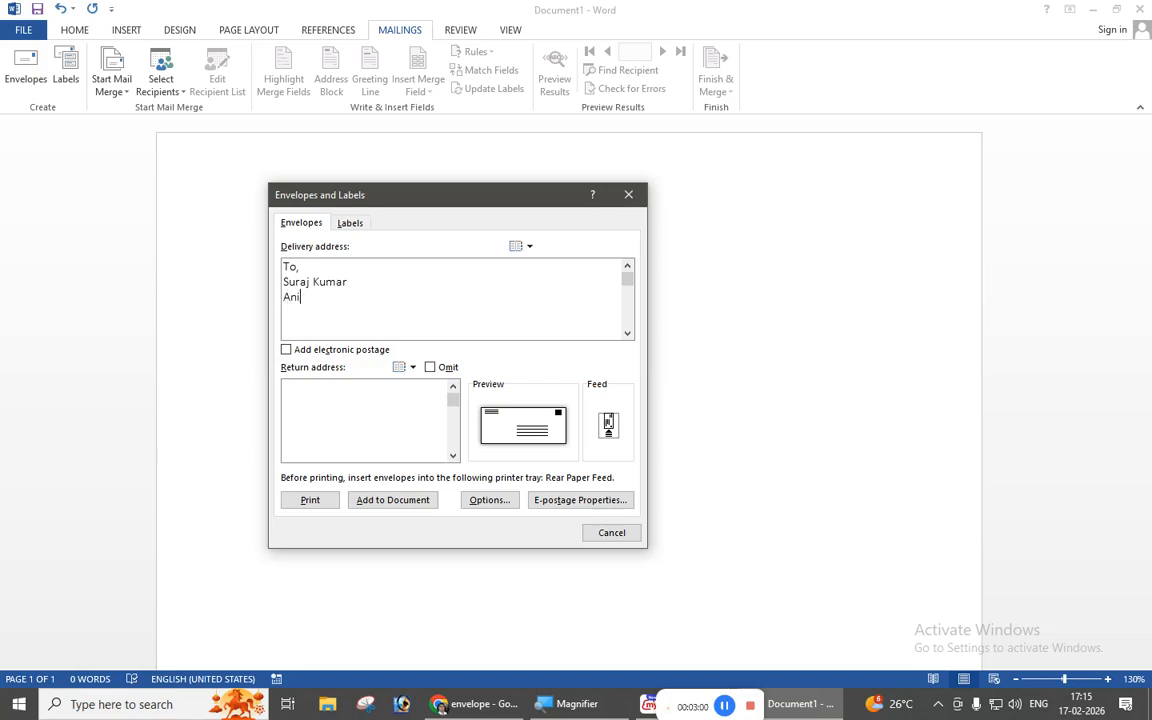
text(a bad)
key(BackSpace)
key(BackSpace)
key(BackSpace)
text(N)
key(BackSpace)
text(BAN)
key(BackSpace)
key(BackSpace)
text(ad ,)
key(BackSpace)
key(BackSpace)
Add the city-with-PIN line and the 'Mob:-' mobile number line to the delivery address.
key(Return)
text(Patna-800001)
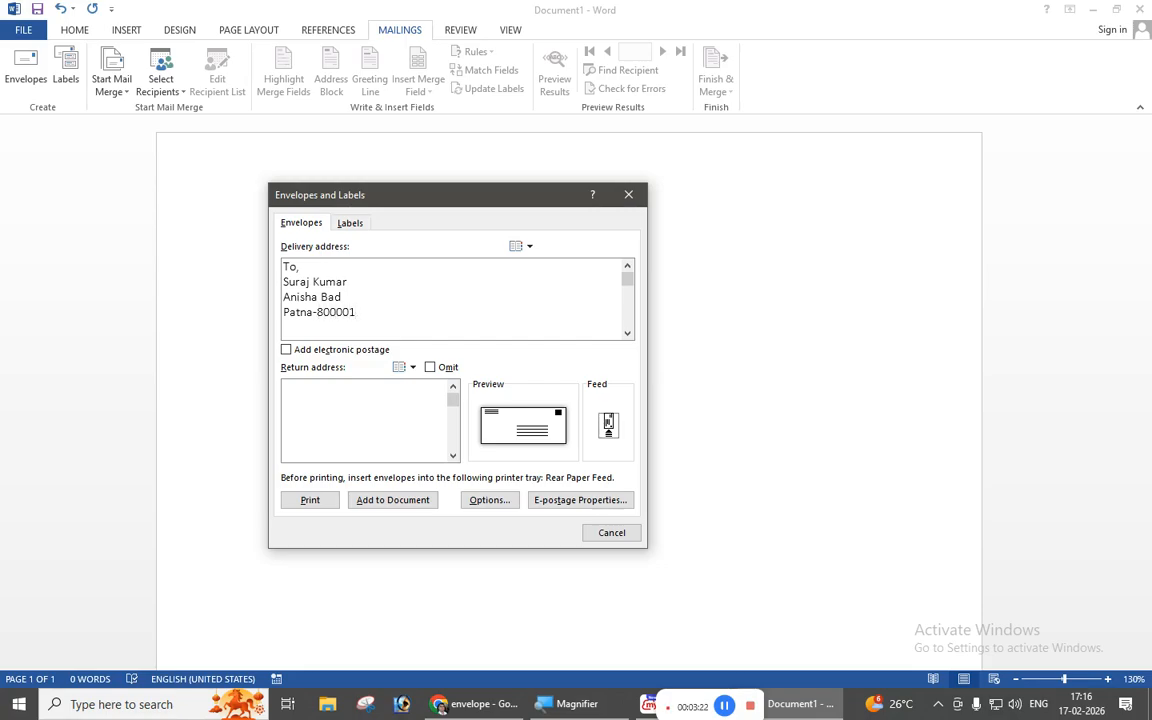
key(Return)
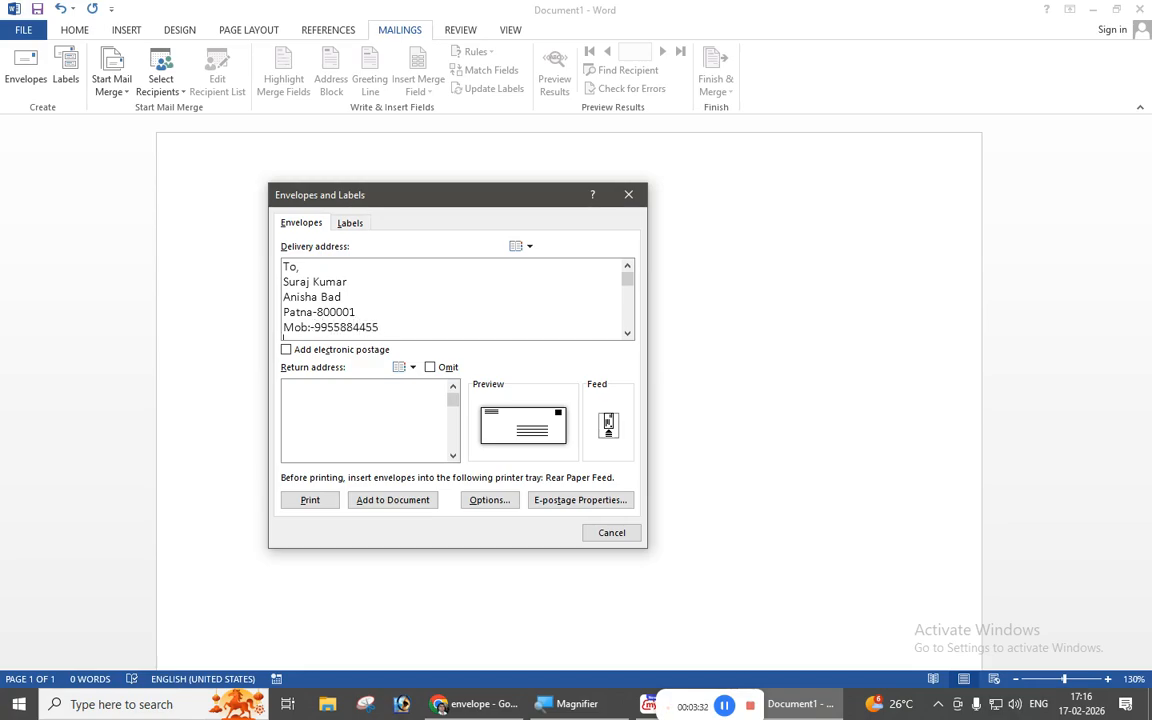
key(Return)
key(BackSpace)
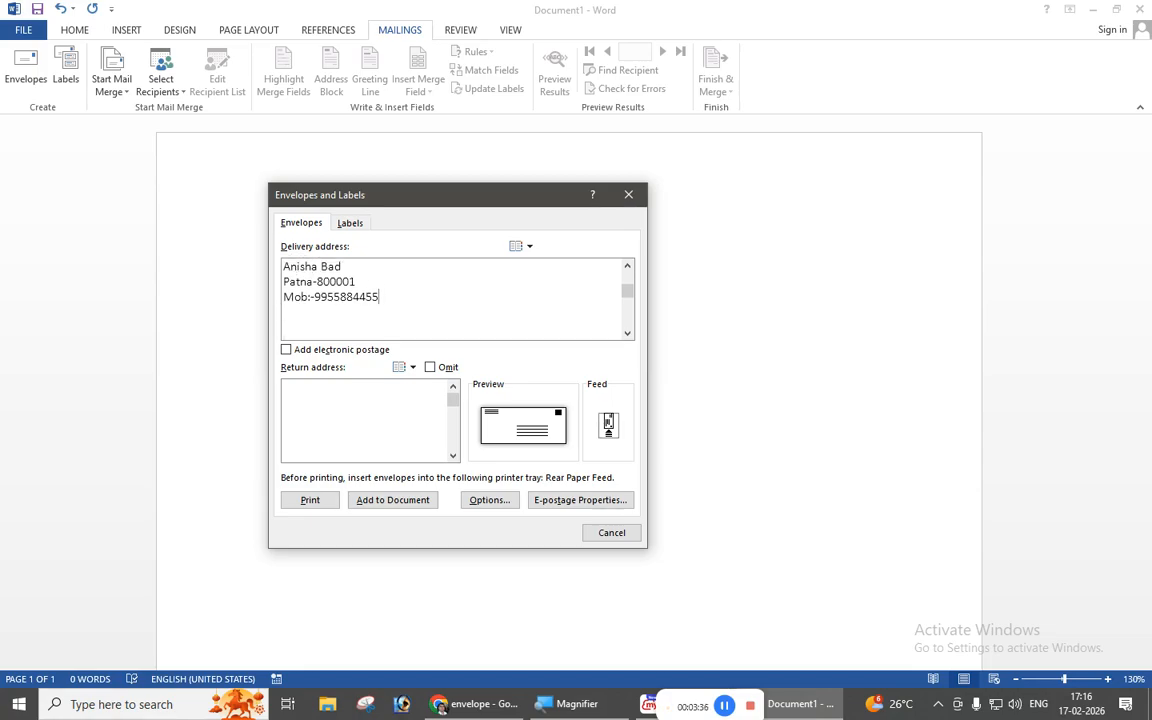
click(627, 266)
click(627, 266)
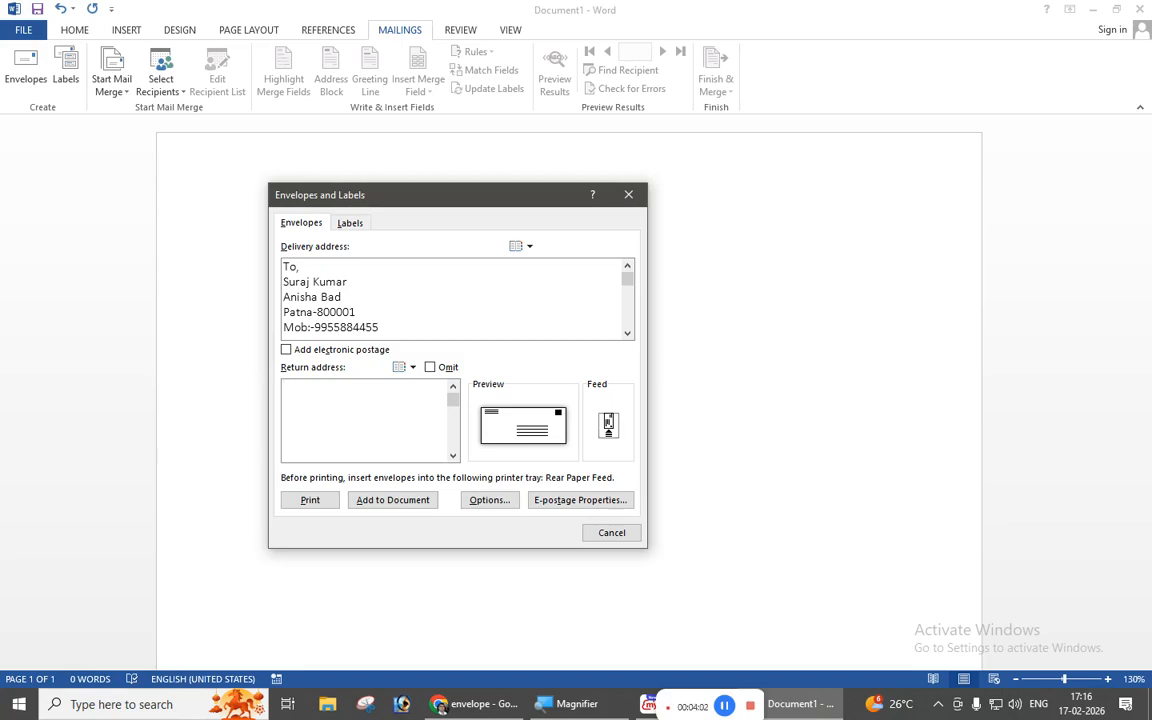
Type the From return address: sender's name, locality, town, state-PIN and mobile number.
text(From)
key(Return)
key(Return)
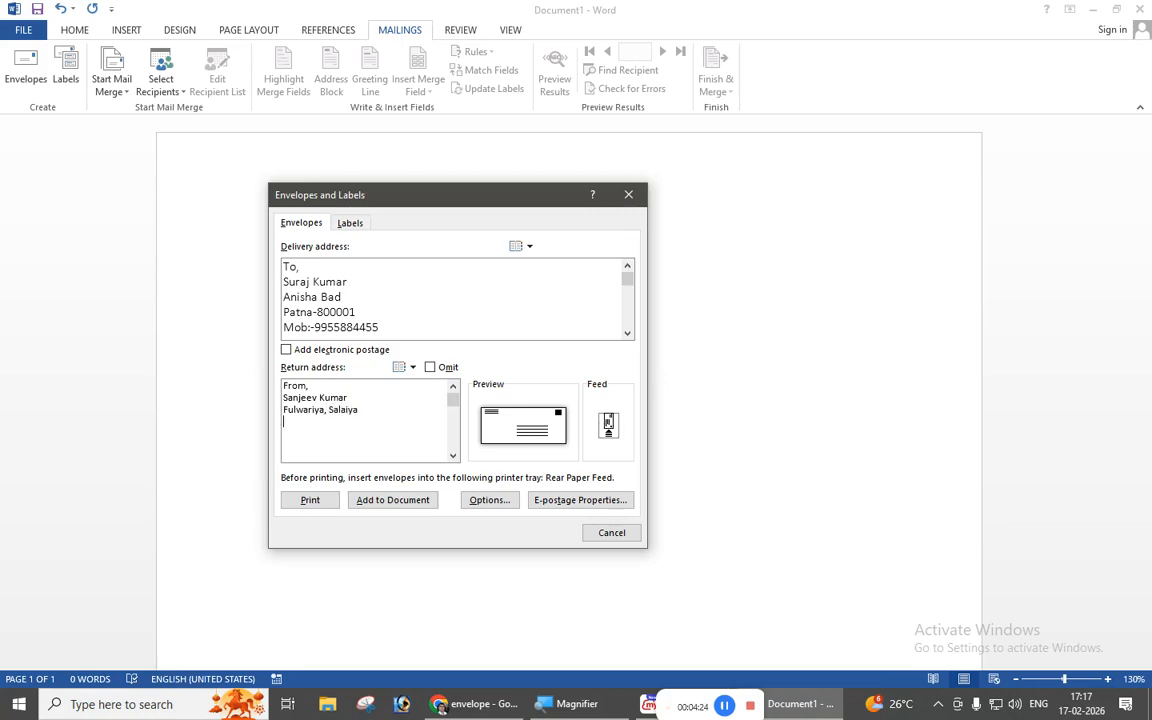
text(Mob)
text(:)
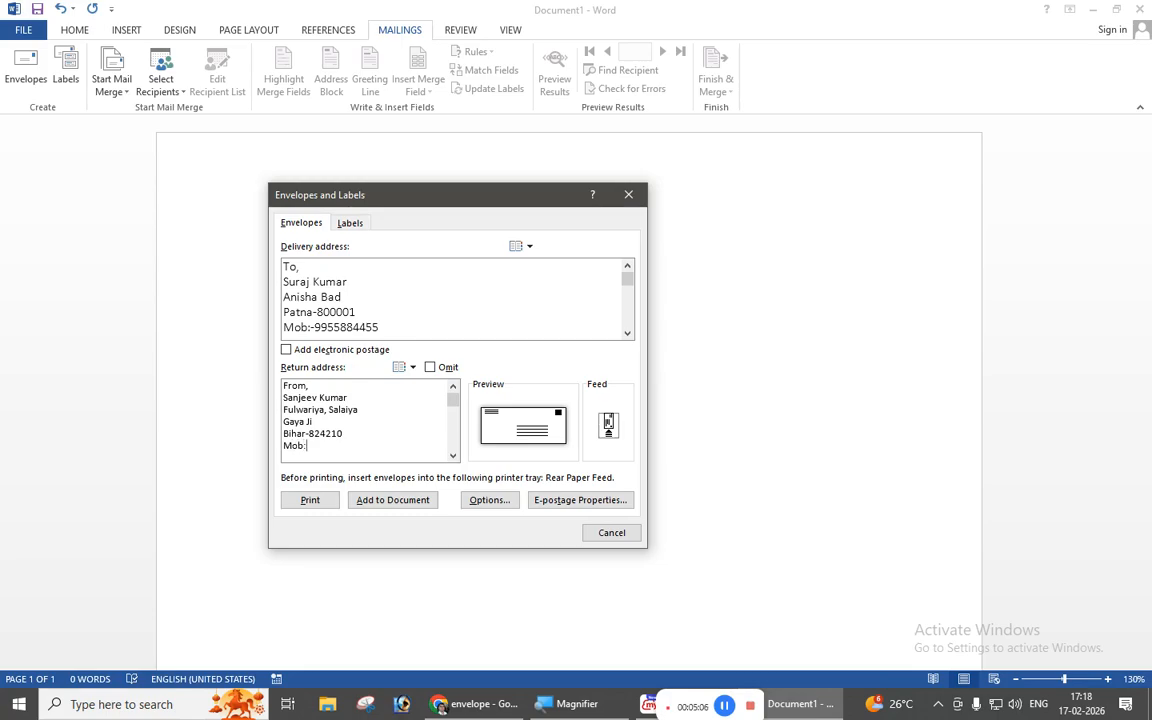
Add the envelope to the document, saving the return address as the default.
click(398, 501)
drag(514, 338, 395, 344)
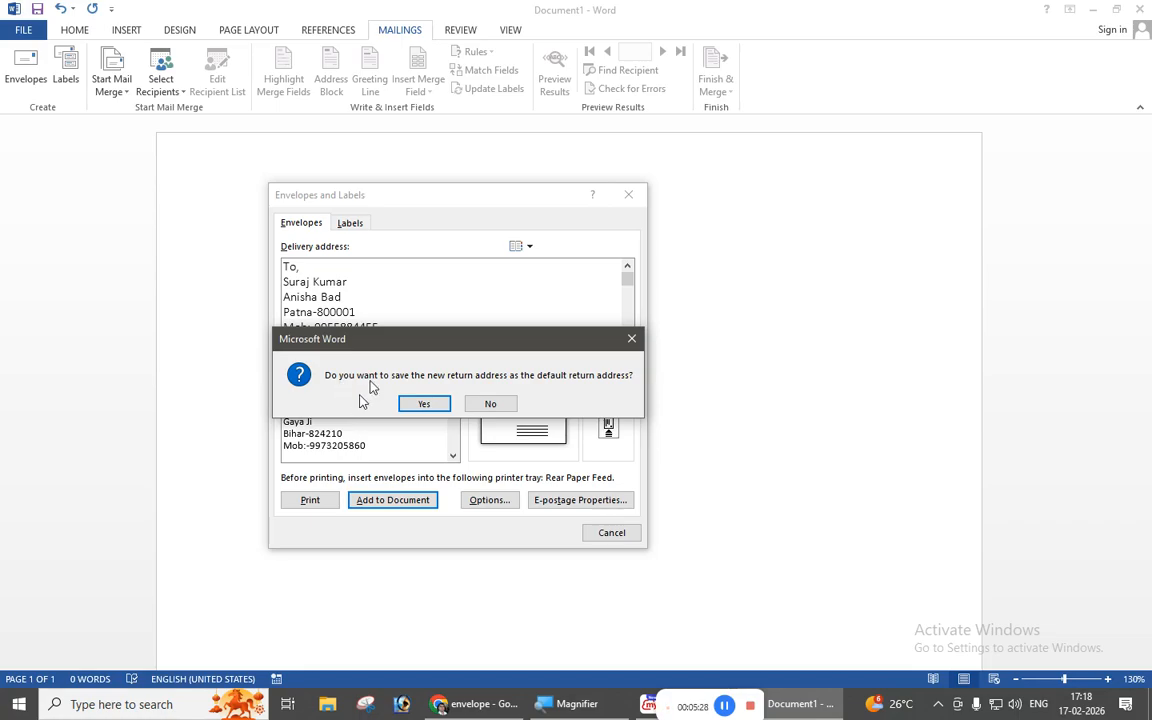
drag(401, 342, 424, 266)
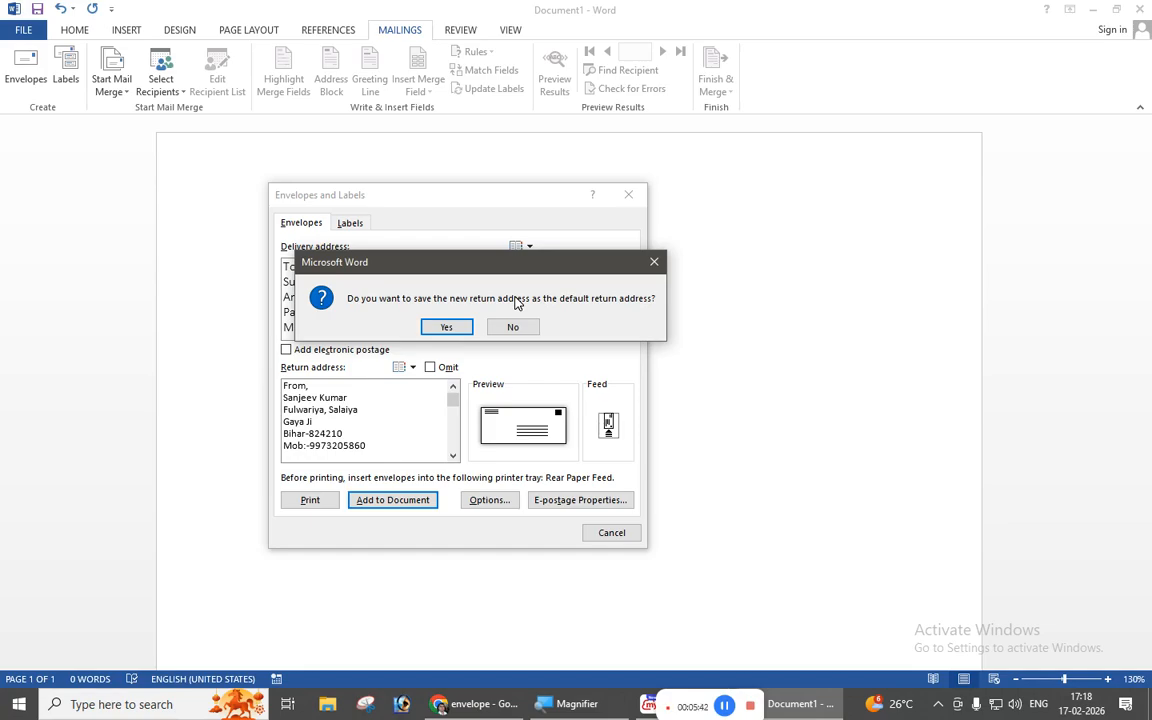
drag(487, 273, 545, 322)
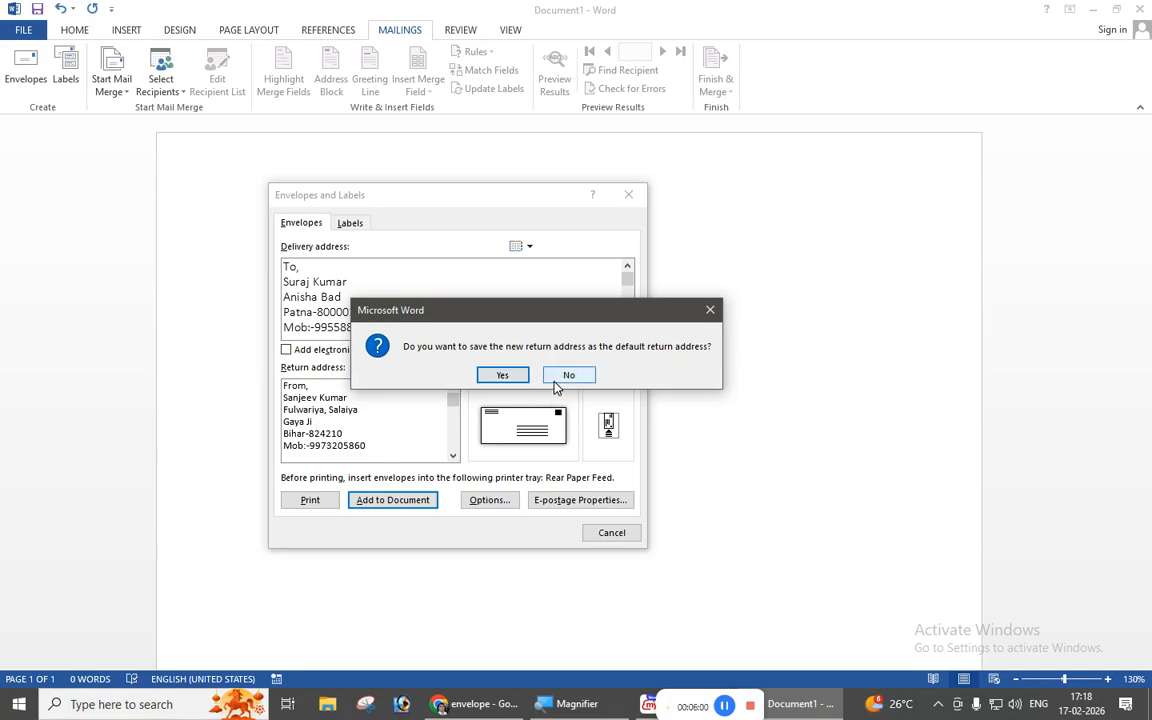
click(503, 377)
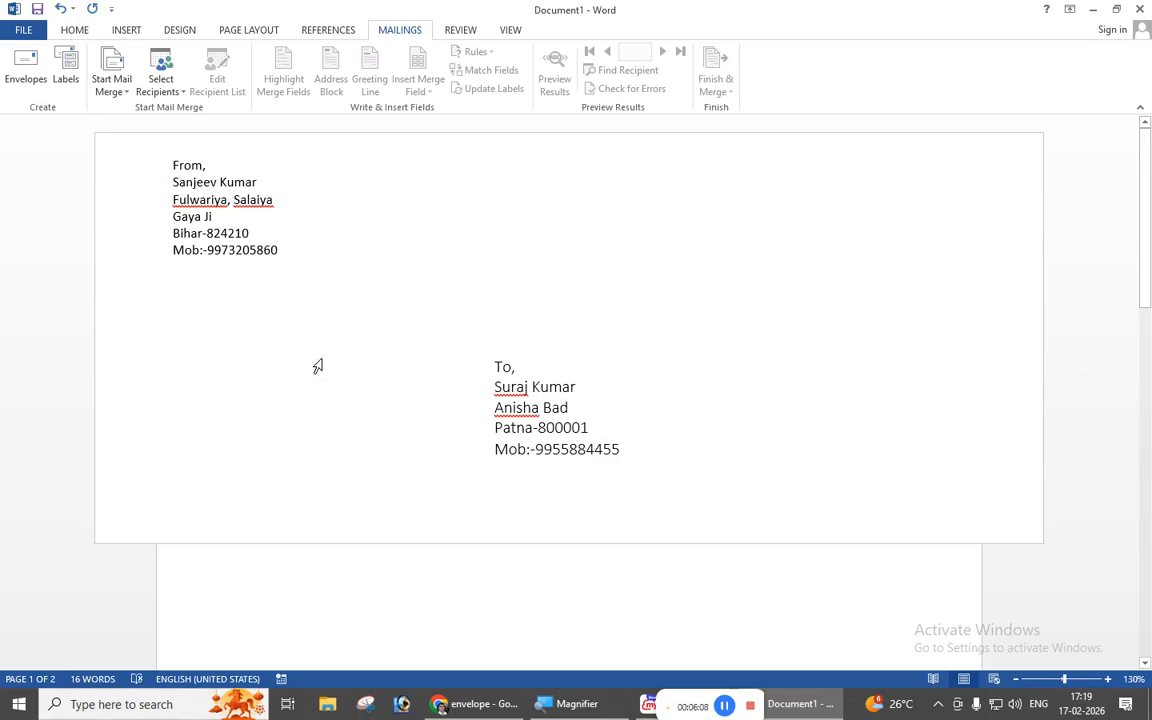
click(636, 452)
click(208, 200)
click(553, 408)
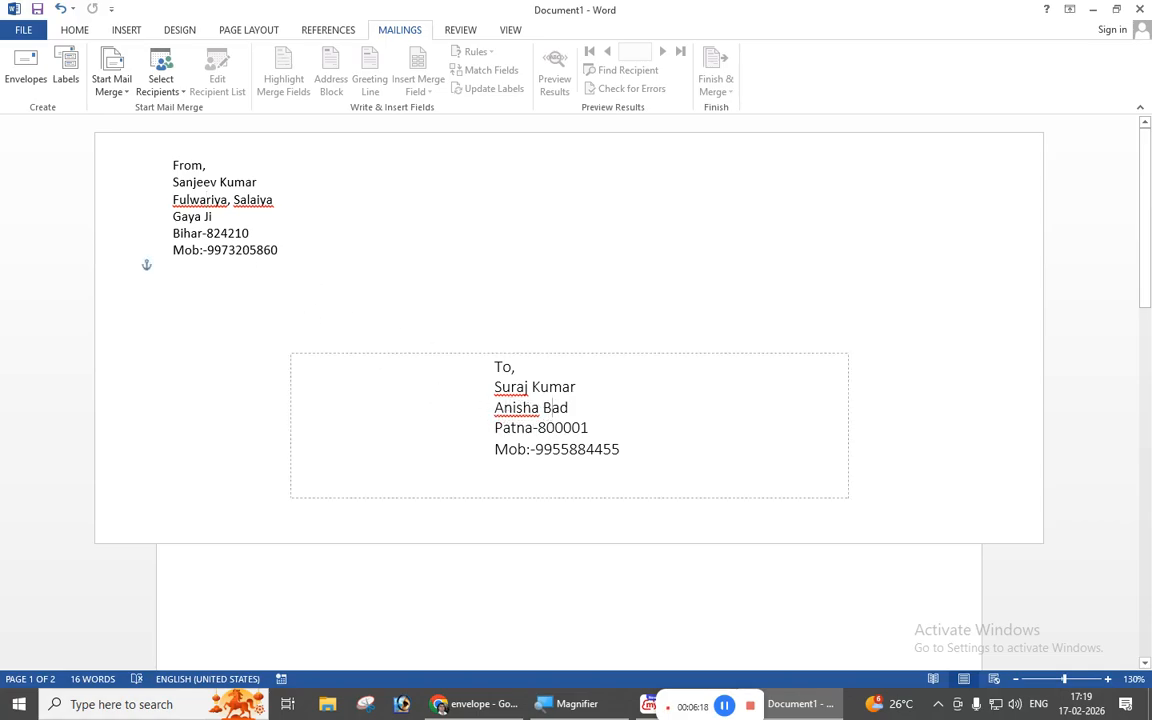
click(851, 292)
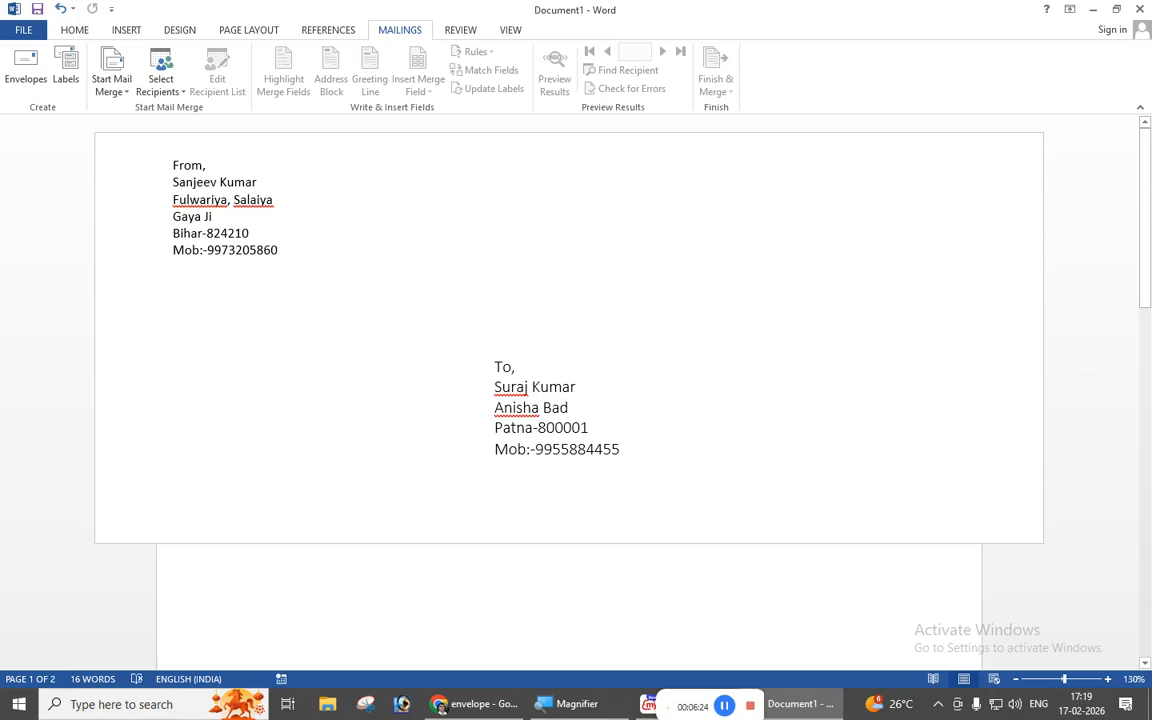
click(405, 248)
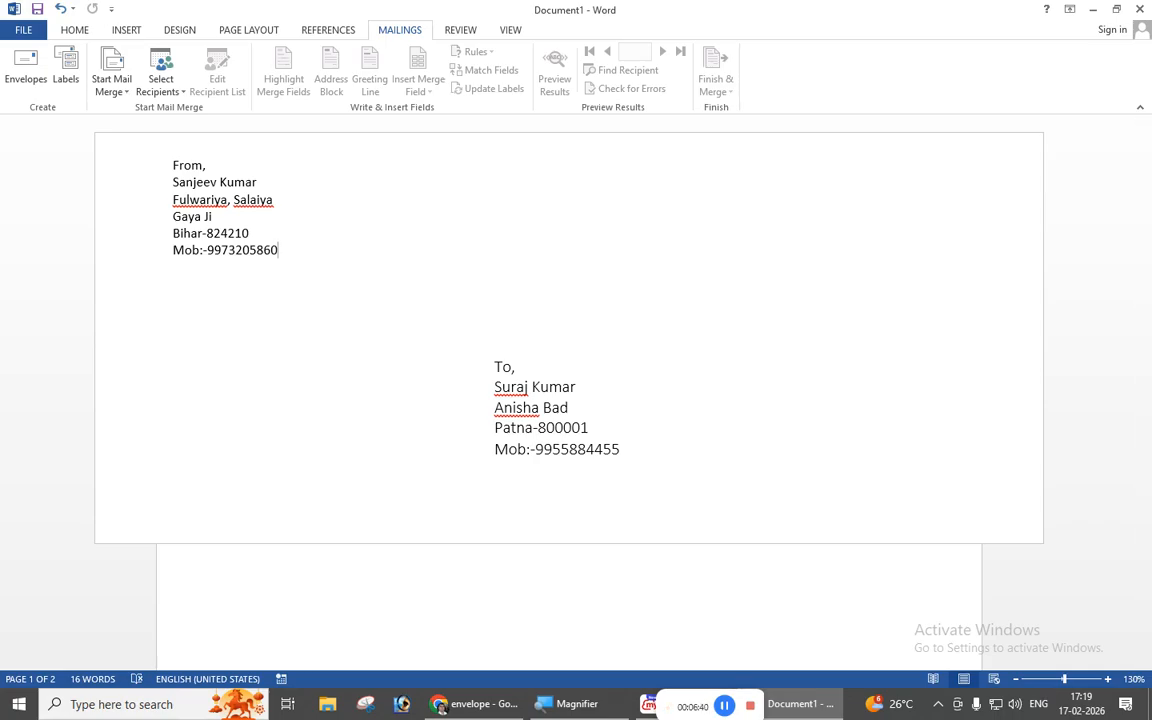
click(724, 706)
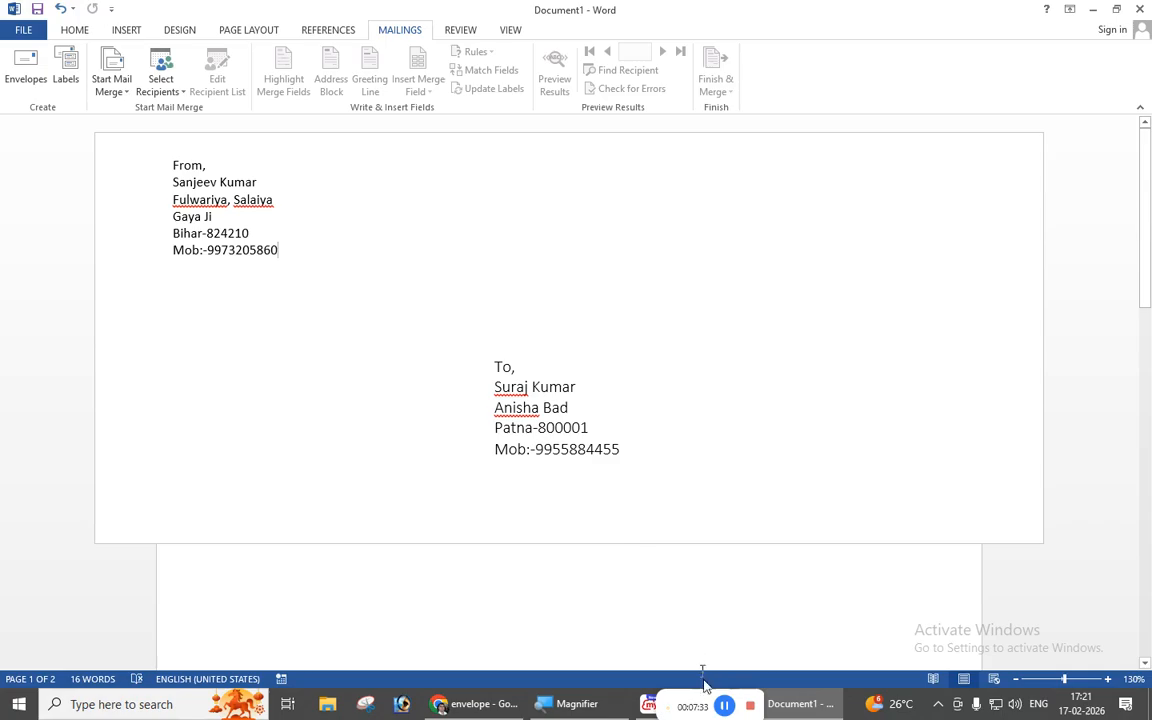
click(724, 705)
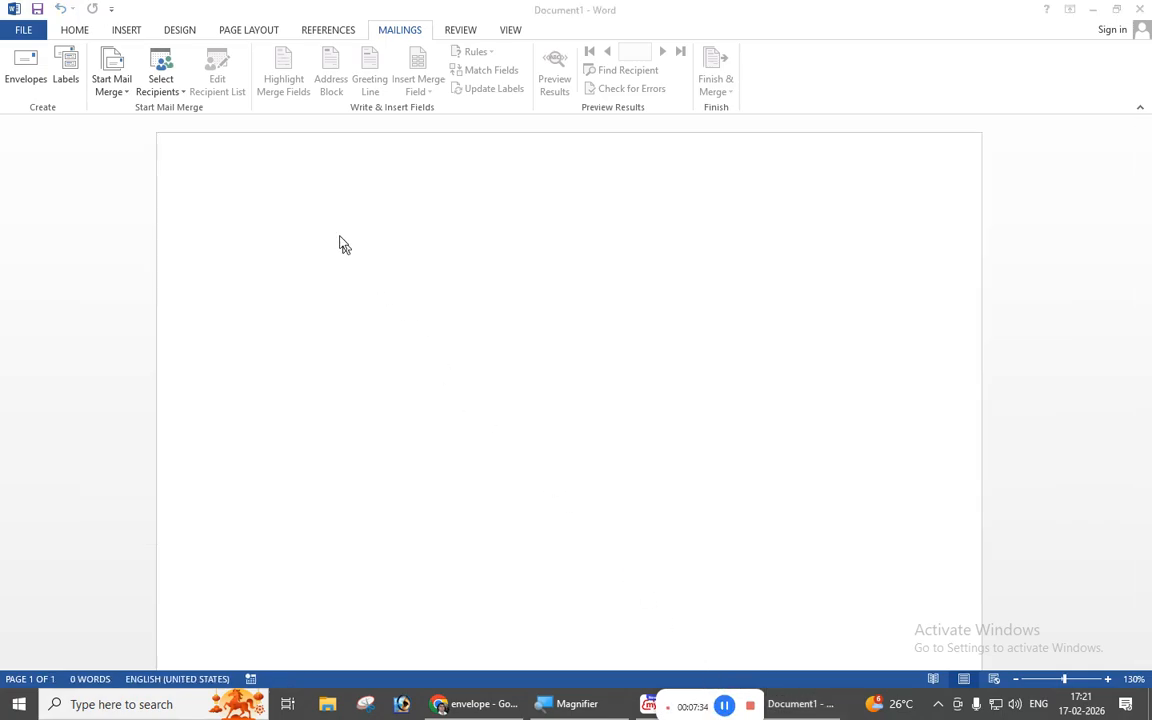
Open Mailings > Labels to show the Labels tab of Envelopes and Labels.
click(333, 229)
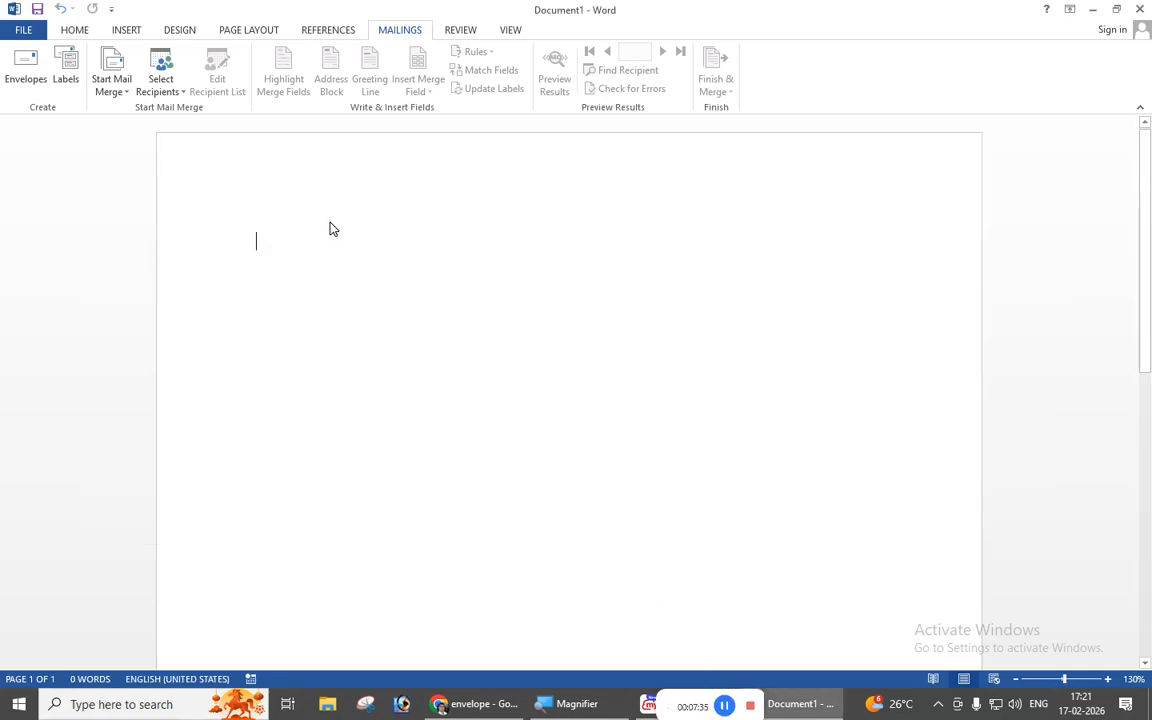
click(65, 62)
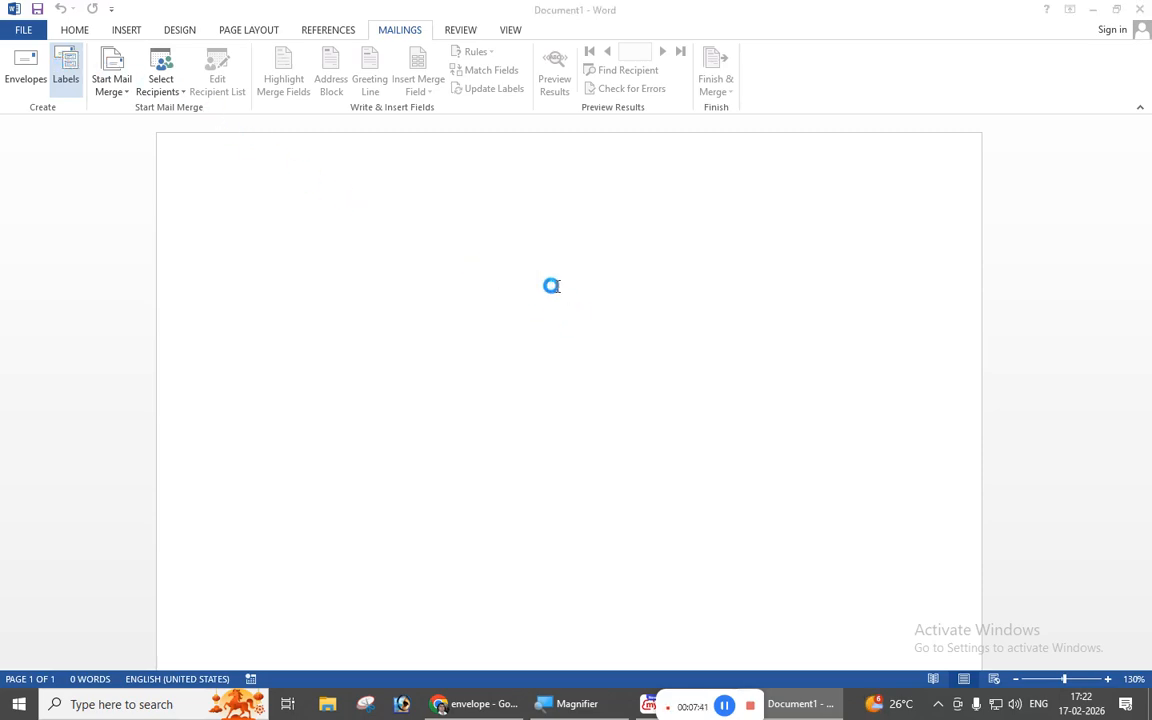
drag(501, 200, 547, 222)
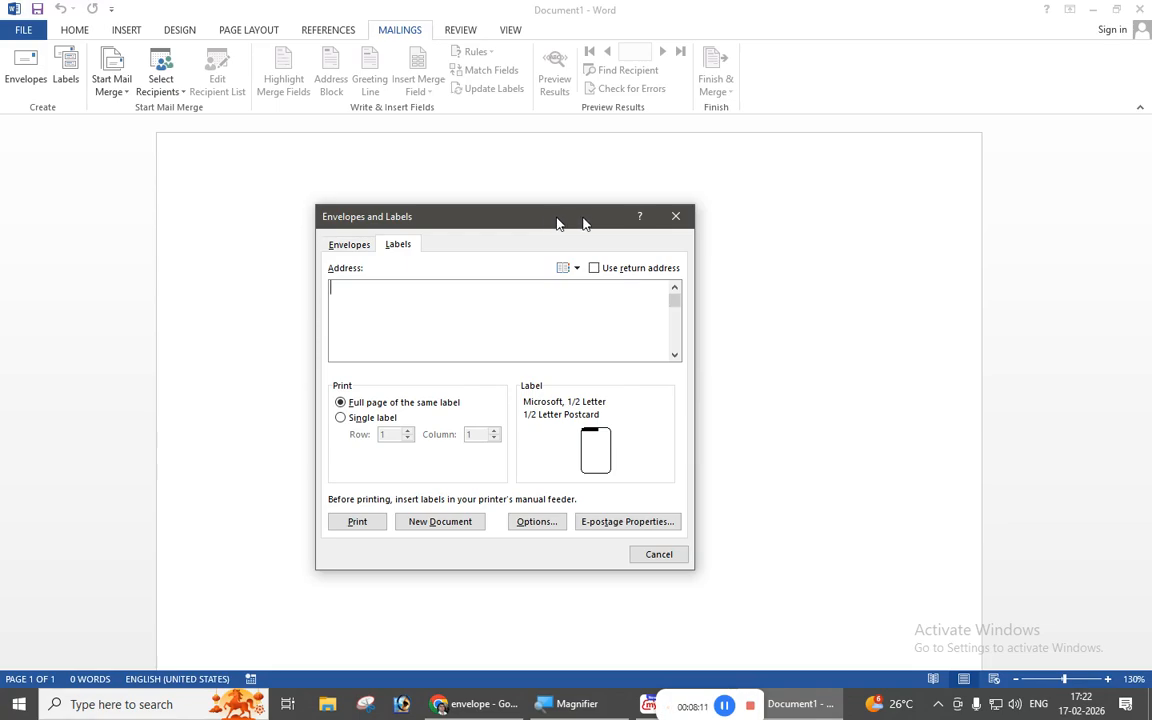
drag(545, 220, 496, 208)
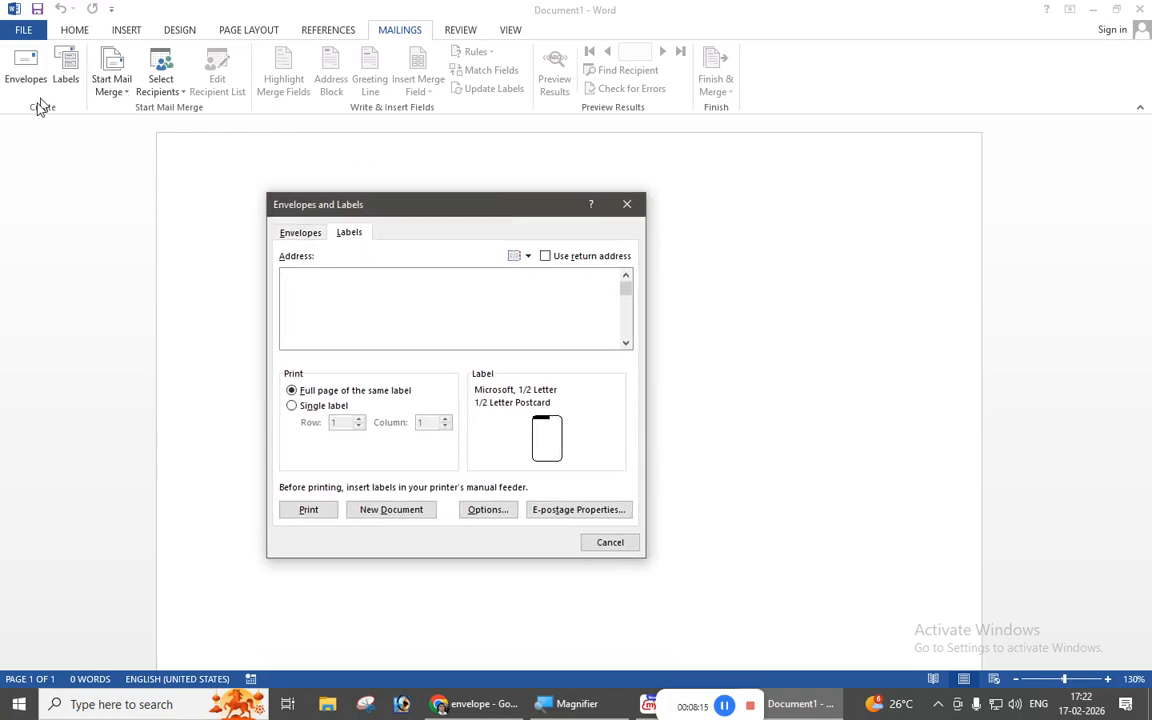
click(293, 234)
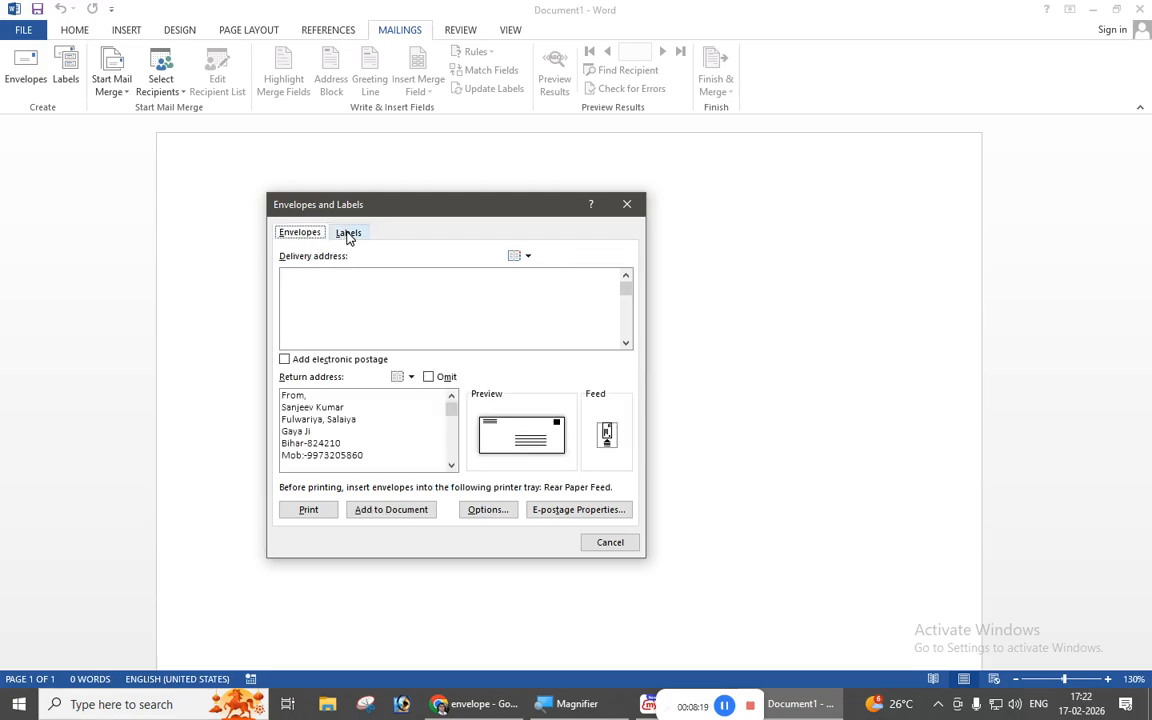
click(348, 234)
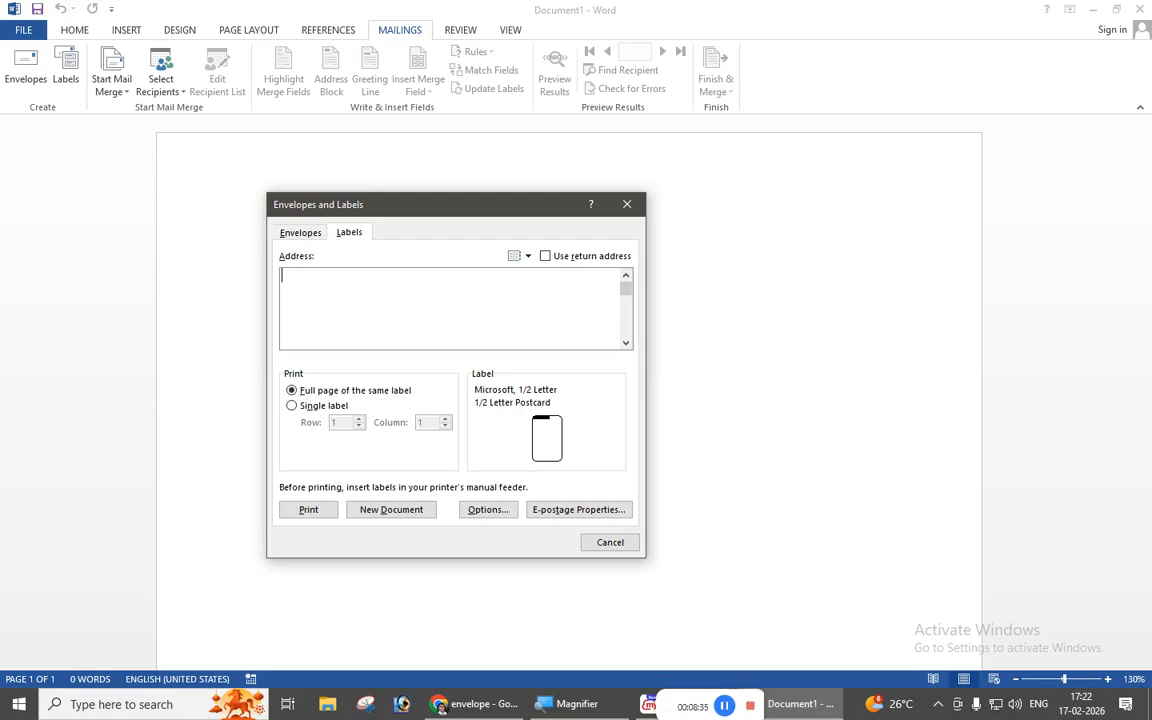
drag(450, 208, 435, 196)
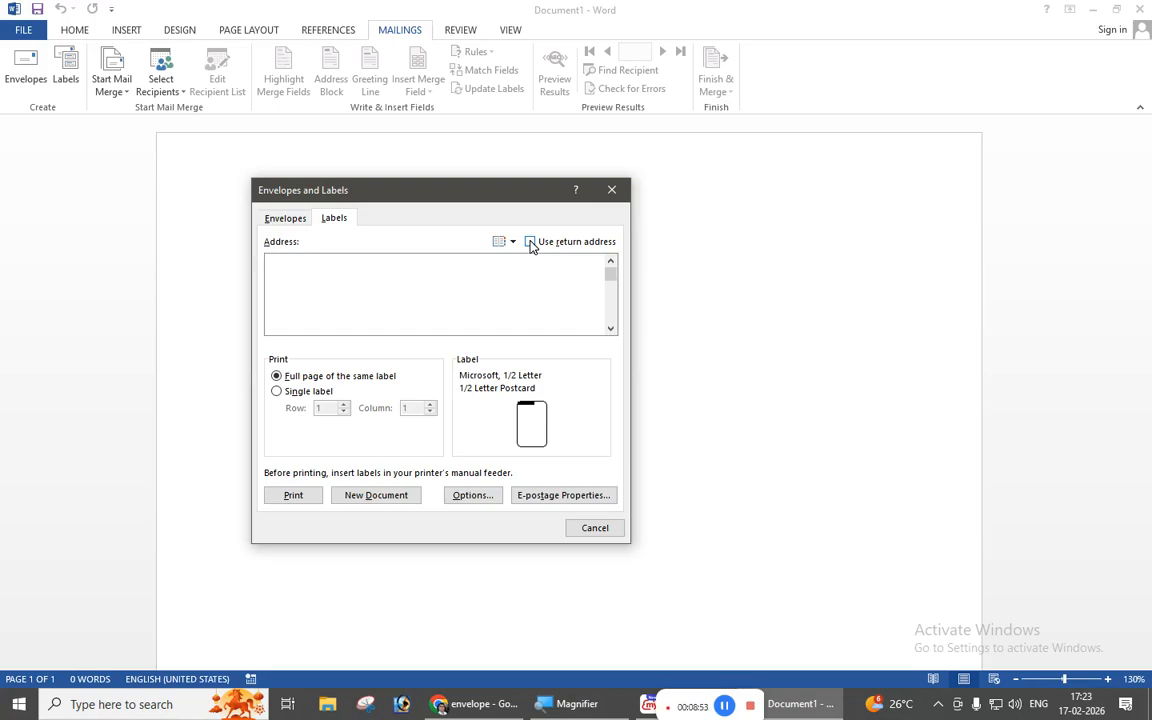
Try the saved return address on the label, then clear it to leave an empty Address box.
click(530, 242)
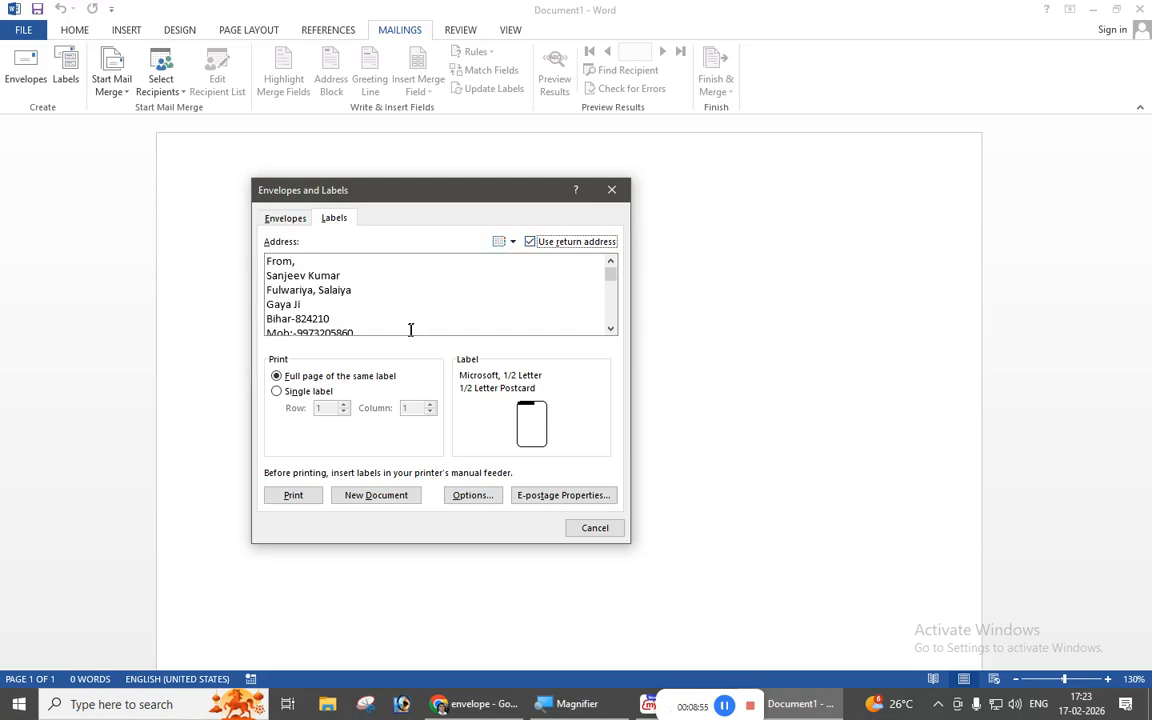
scroll(430, 328, down, 1)
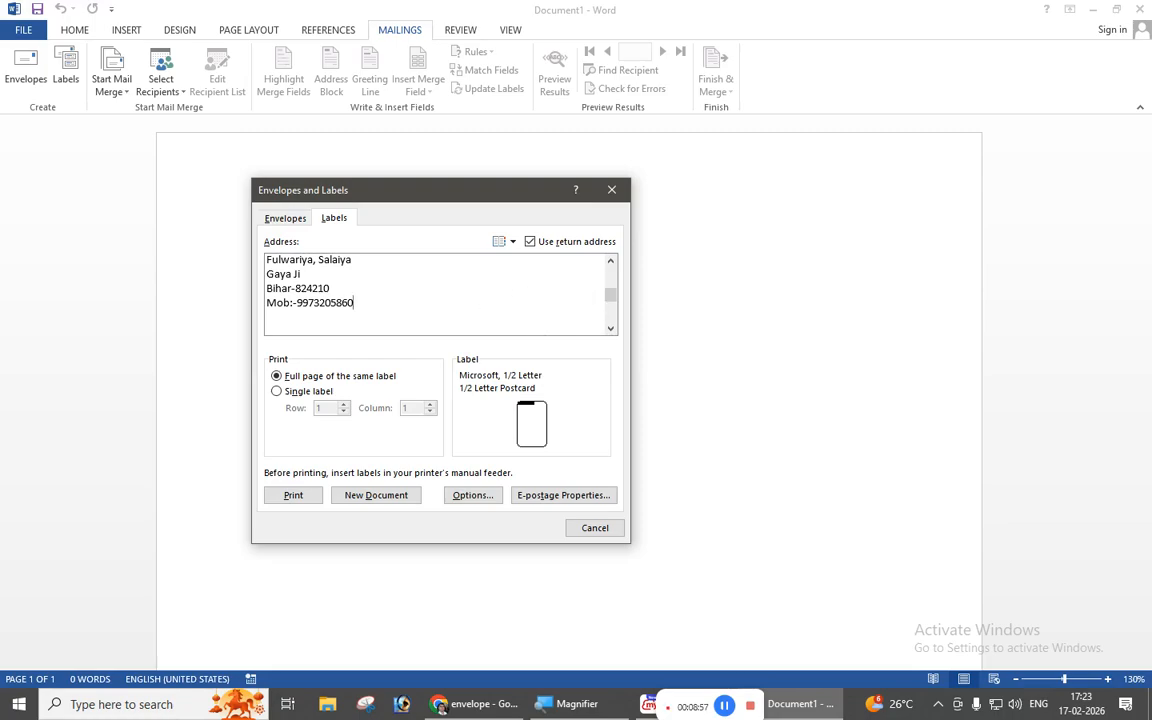
drag(617, 301, 617, 276)
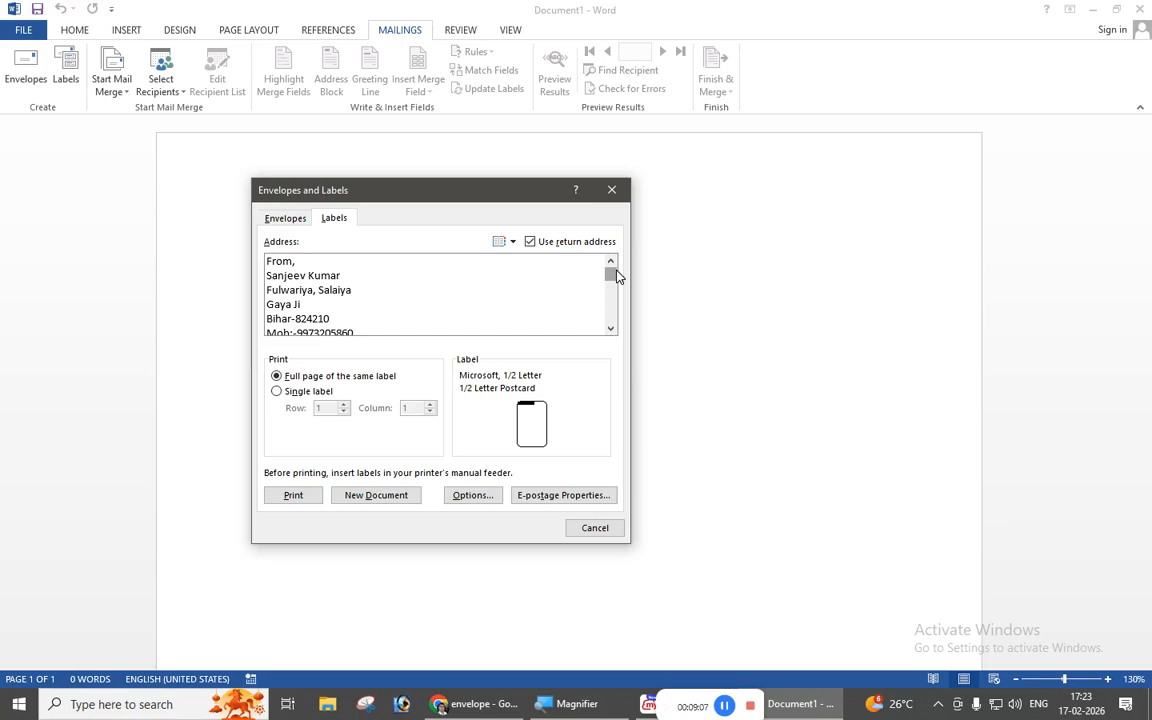
click(530, 243)
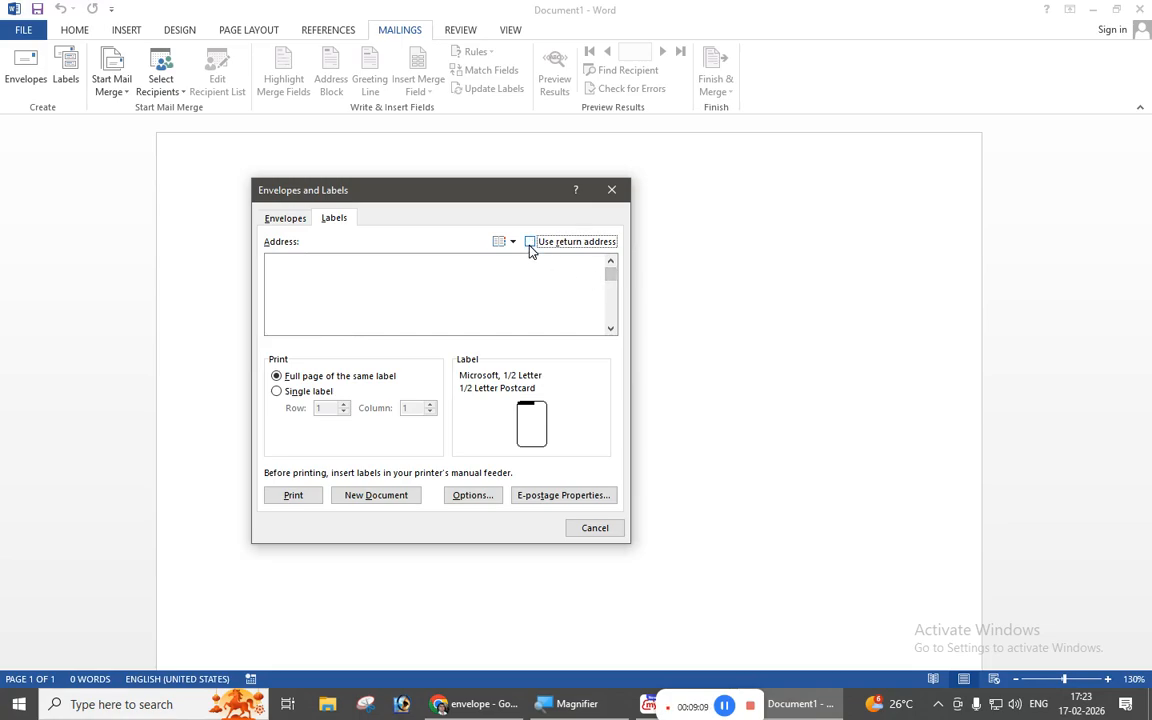
click(321, 268)
Type the five-line From address for Vedanta Industries with locality, city-PIN and mobile number.
text(From,)
key(Return)
text(Vedanta)
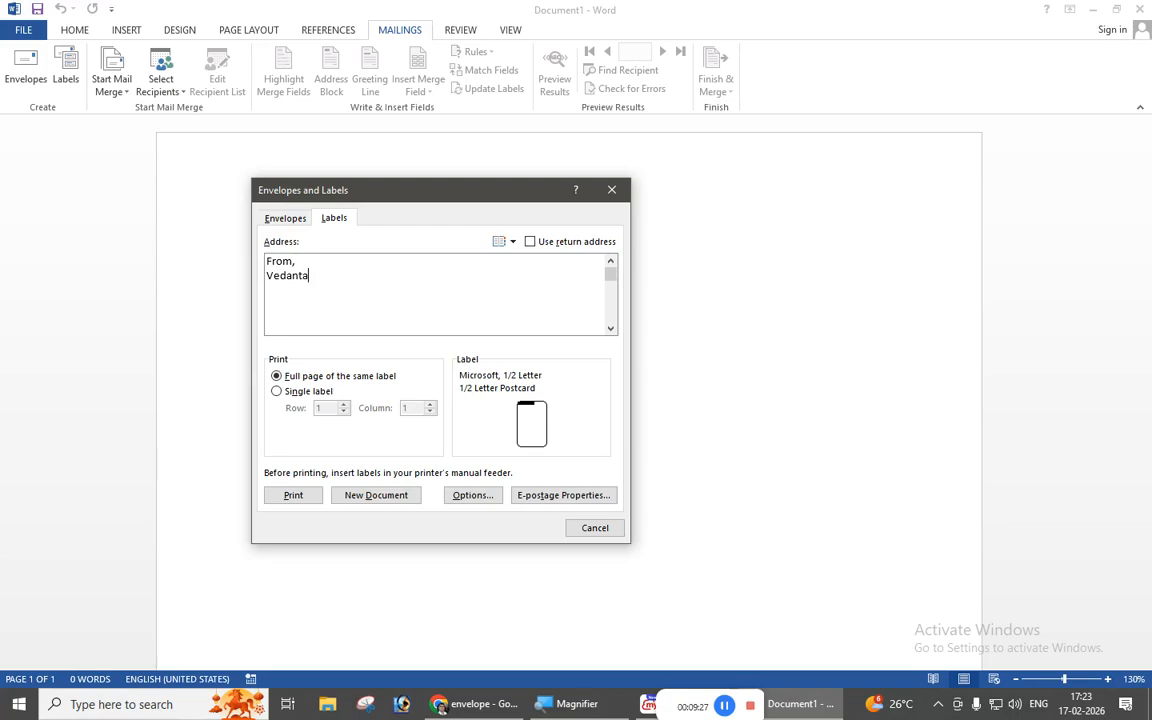
text( Industries)
key(Return)
text(Shashtrinagar)
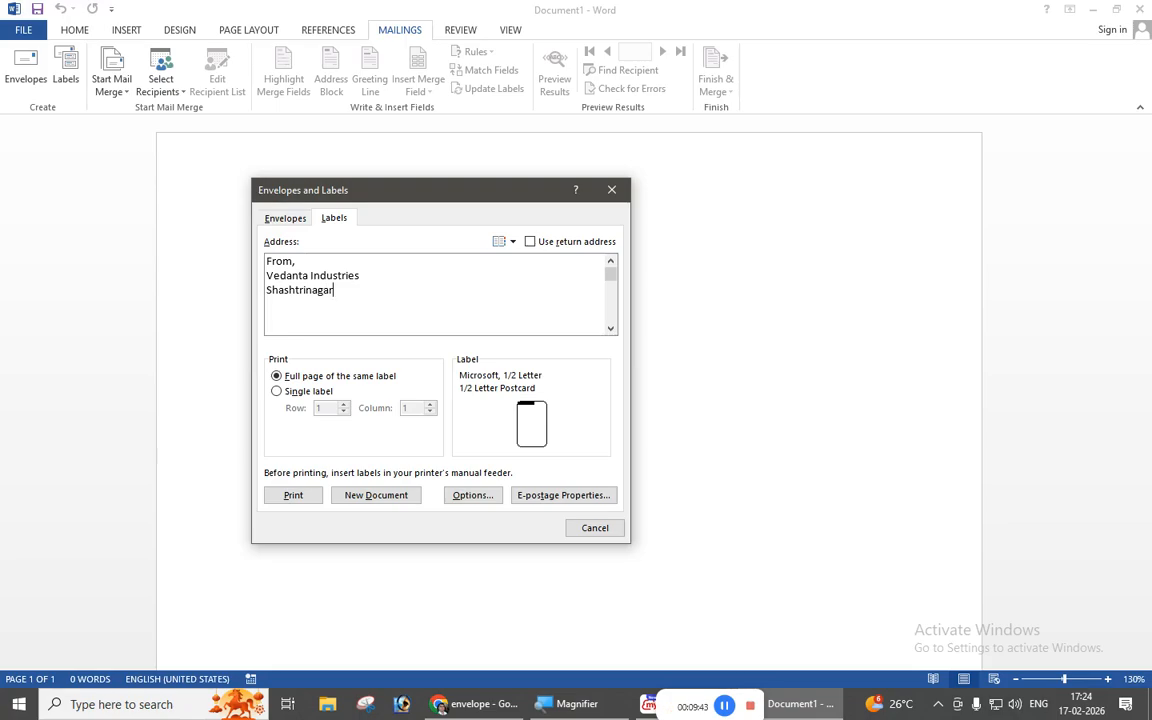
key(Return)
text(Gaya Ji-823001)
key(Return)
text(Mob:-)
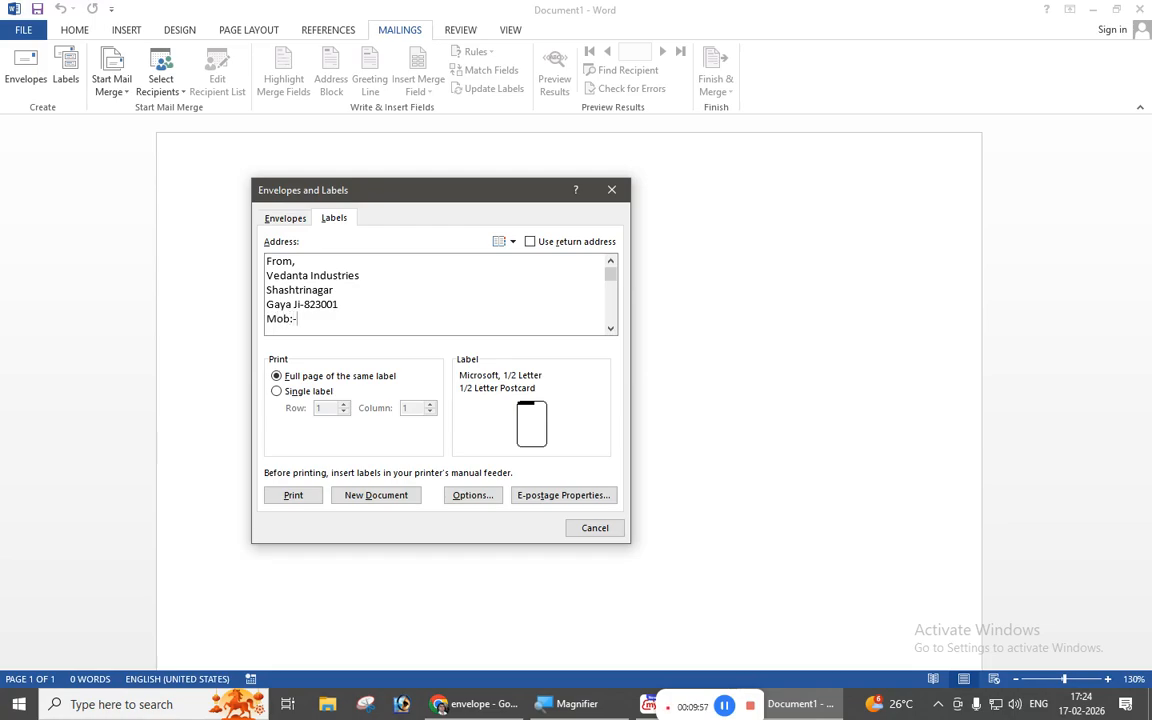
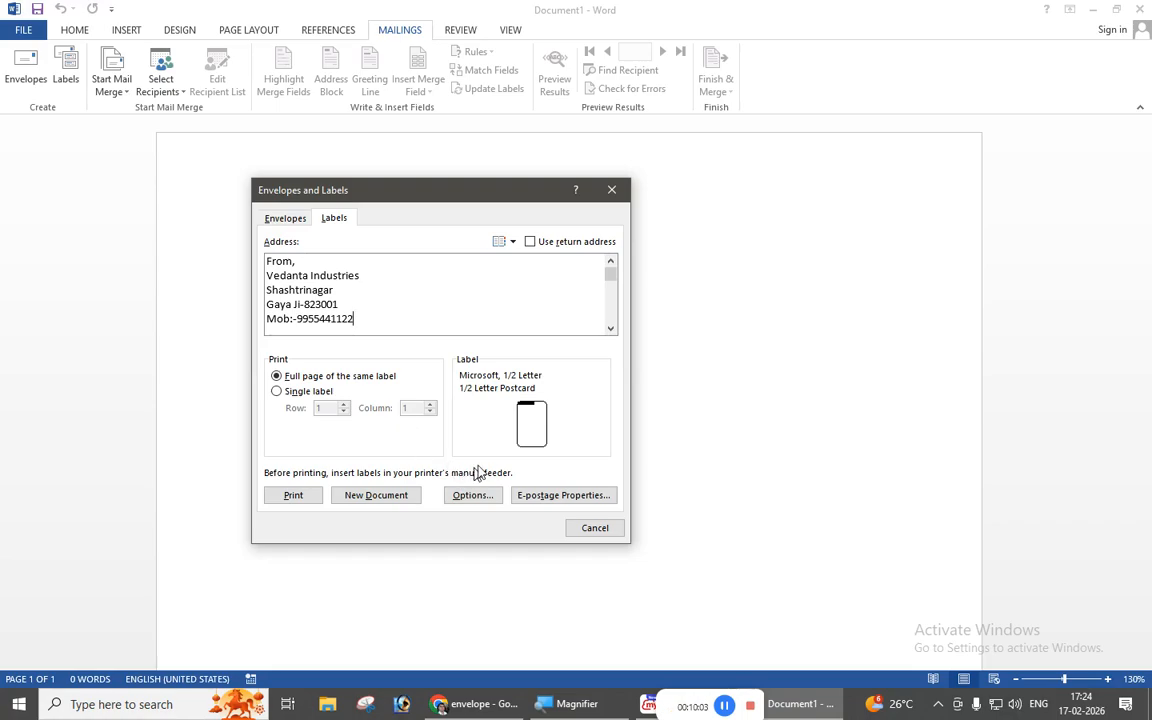
click(531, 432)
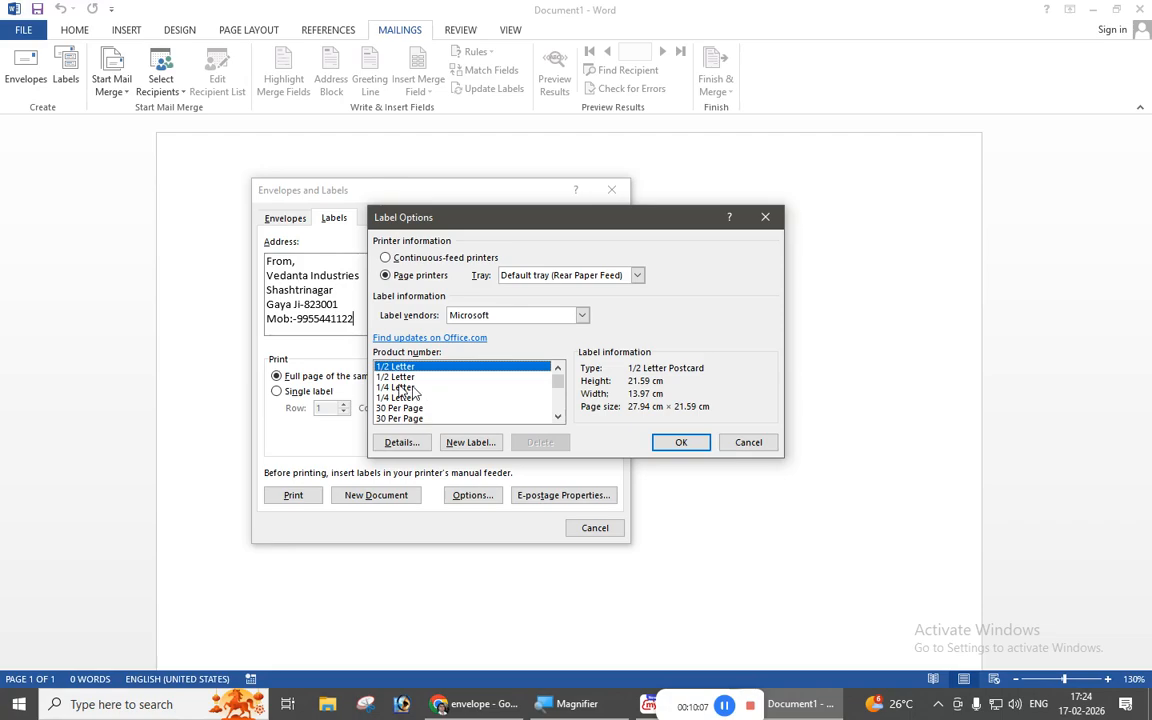
Choose Microsoft 30 Per Page address labels and generate a new labels document.
click(402, 409)
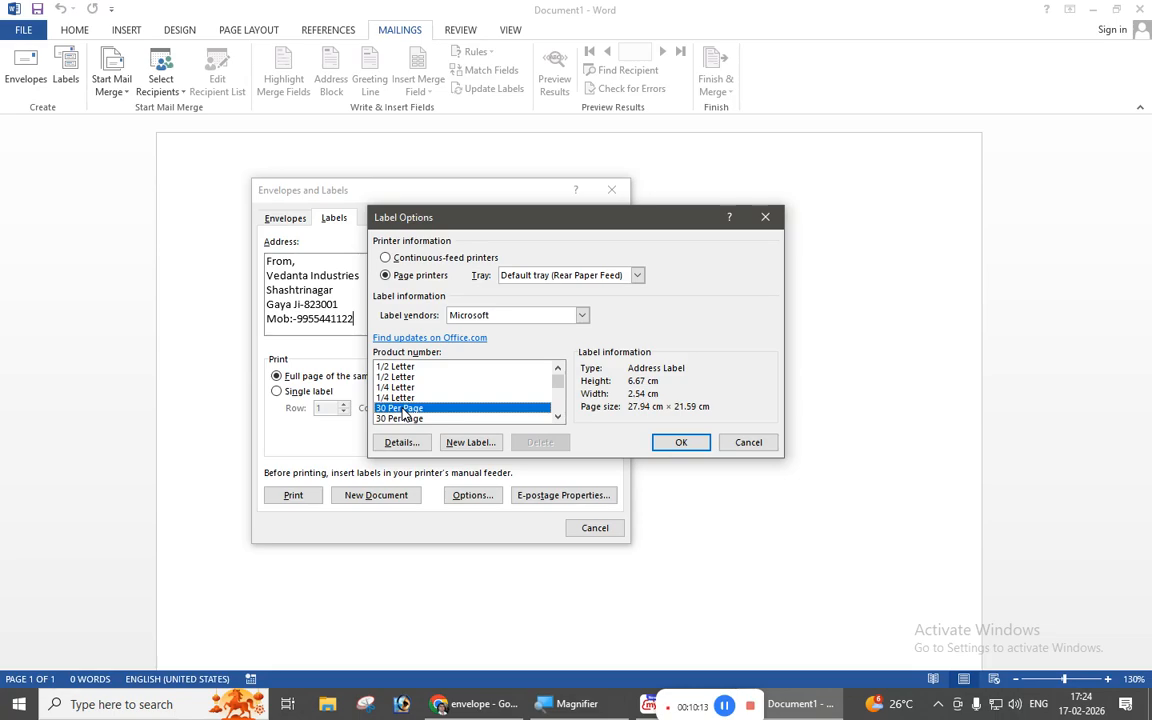
click(676, 445)
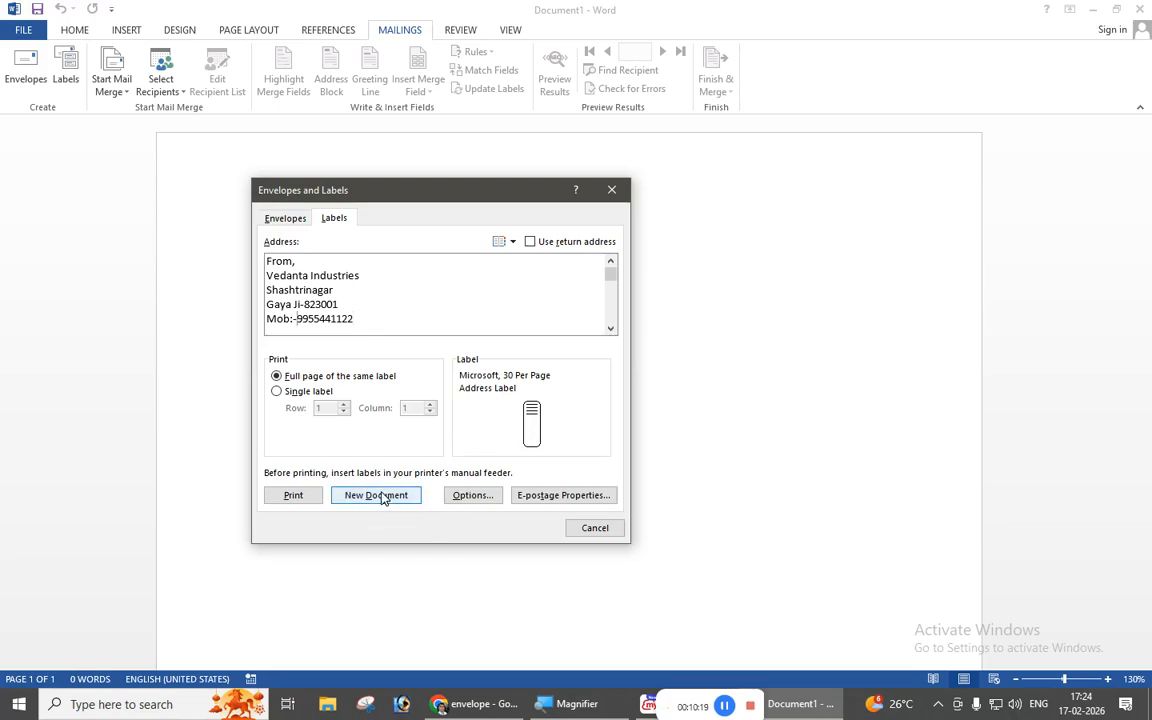
click(380, 495)
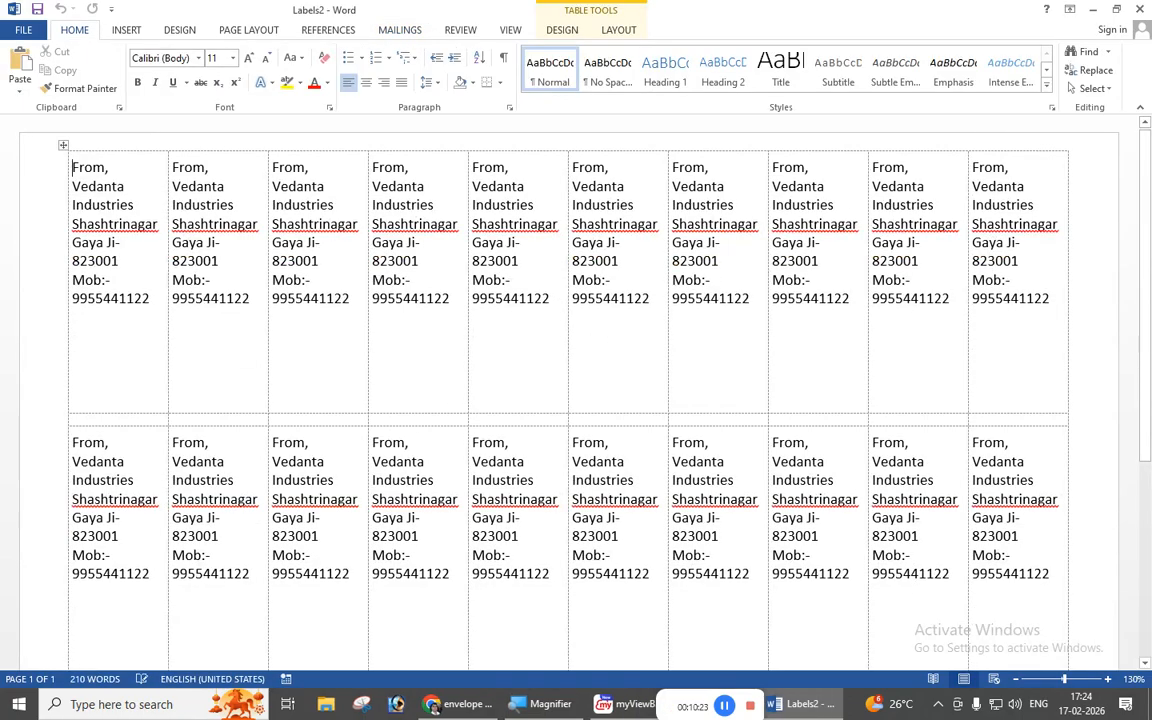
Scroll through Labels2 to check the repeated Vedanta Industries address grid, then show Mailings.
scroll(303, 306, down, 2)
scroll(303, 306, up, 2)
scroll(946, 257, down, 5)
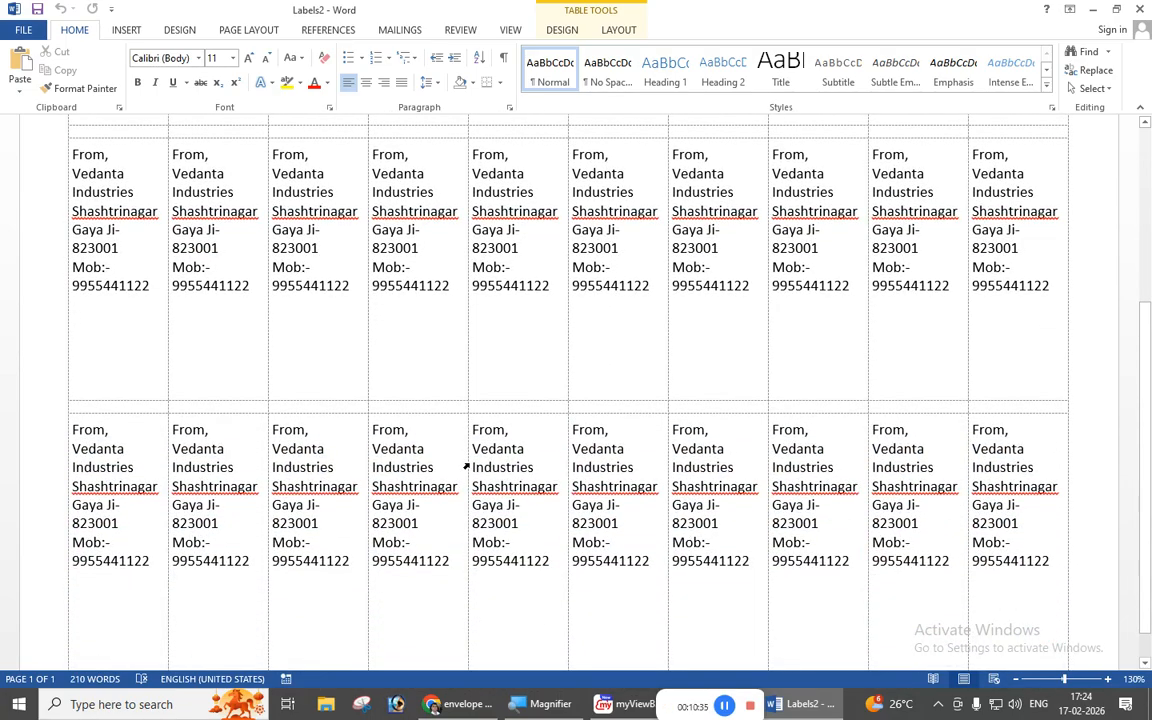
scroll(466, 462, down, 1)
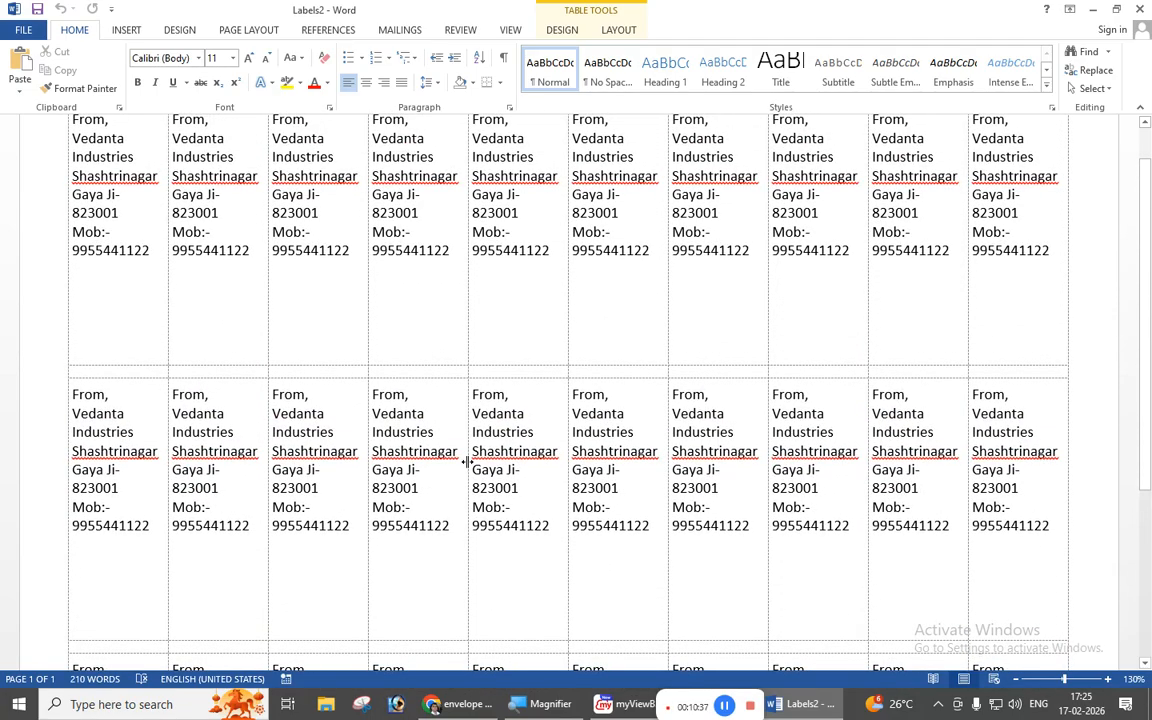
scroll(420, 414, up, 3)
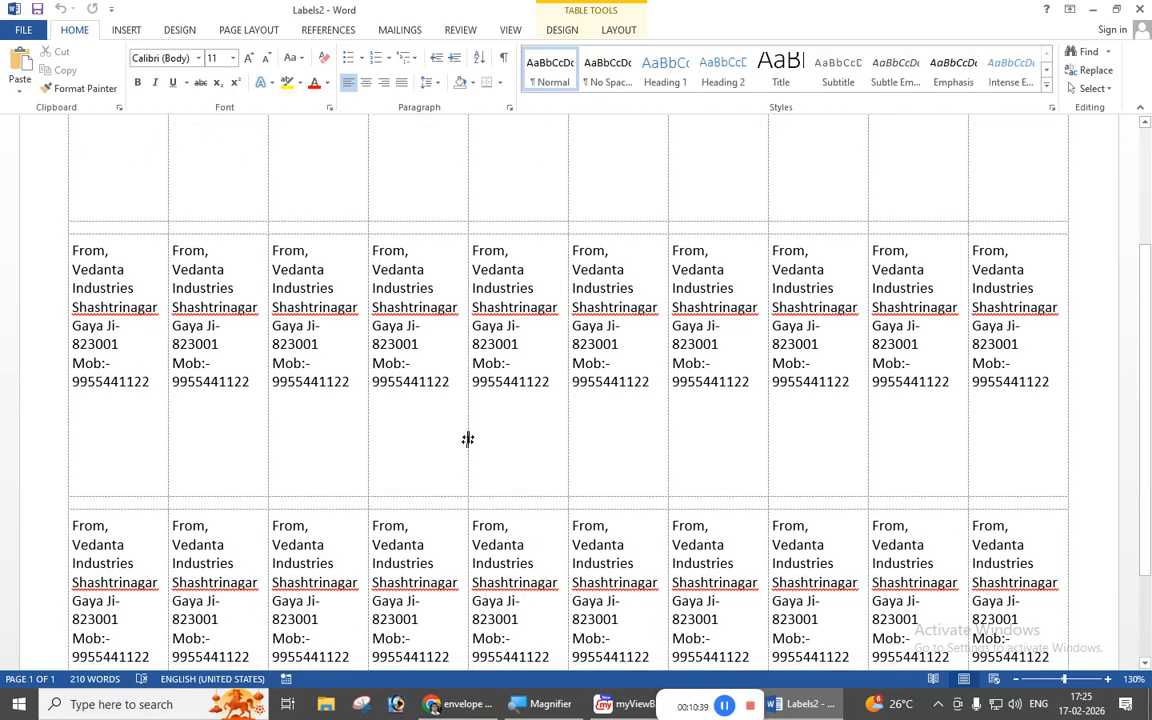
scroll(467, 439, up, 4)
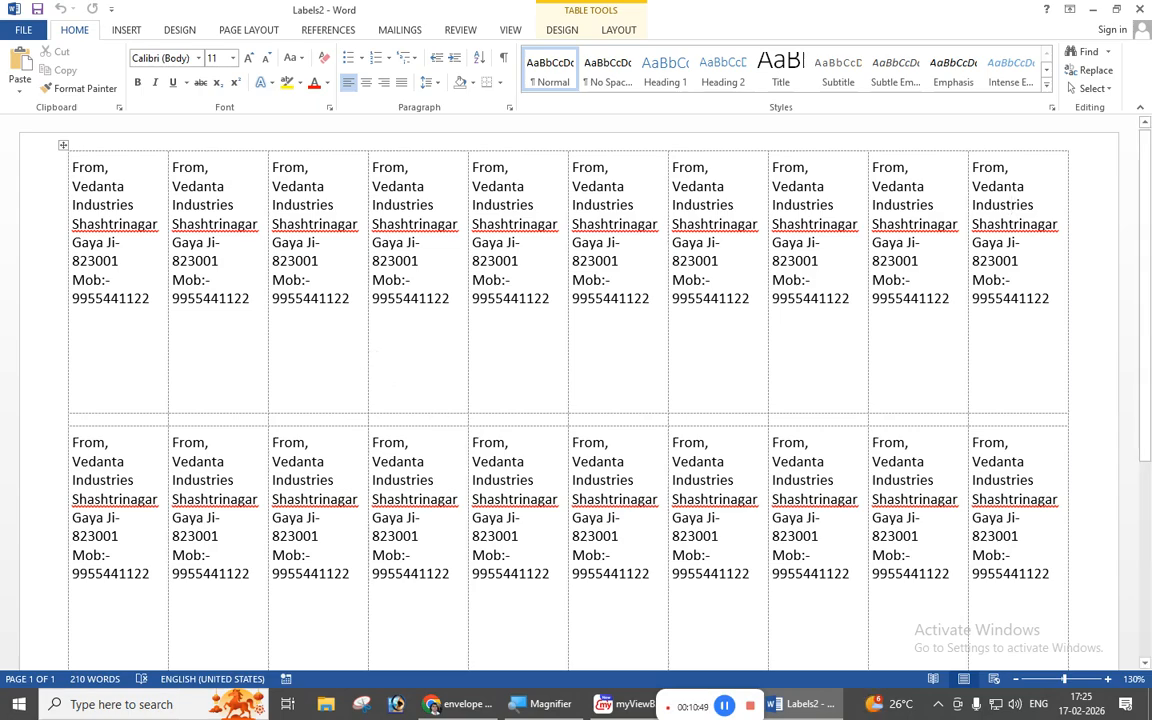
click(399, 30)
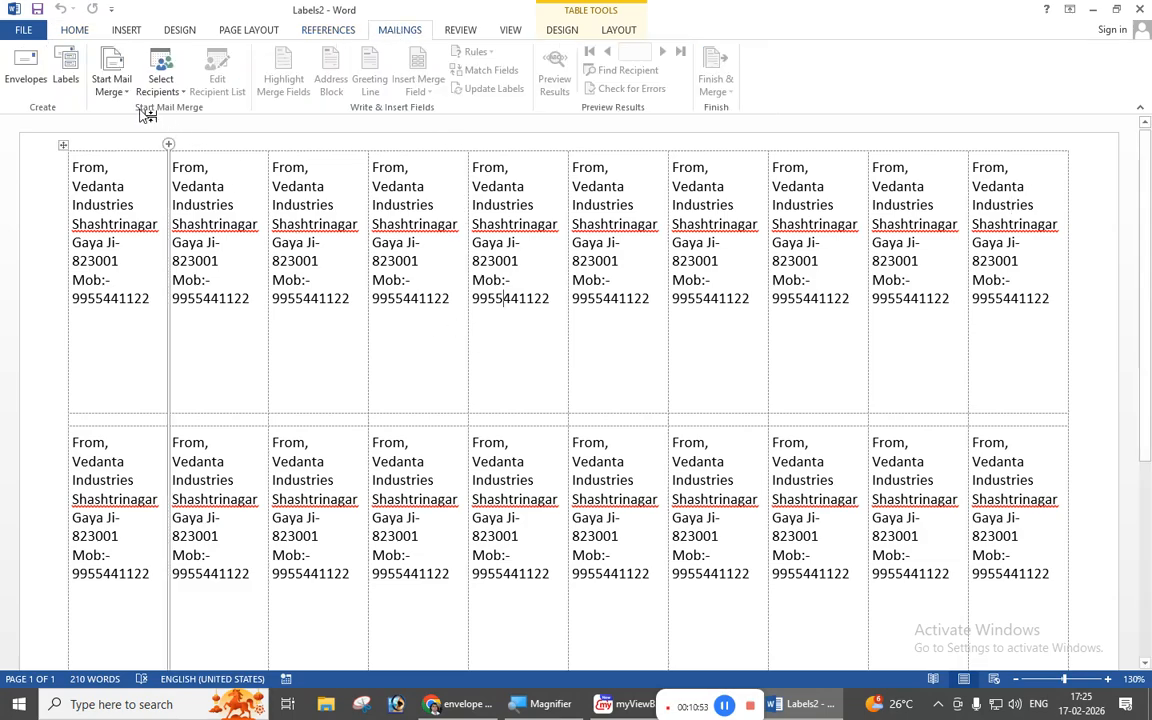